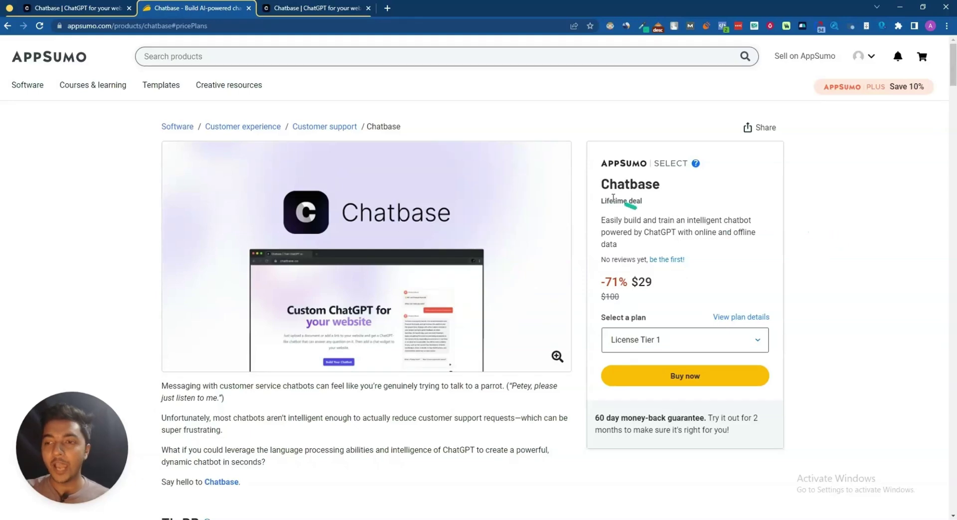
Review the AppSumo Chatbase listing: title, overview, $29 Tier 1 price and plan features
drag(604, 183, 685, 188)
click(690, 187)
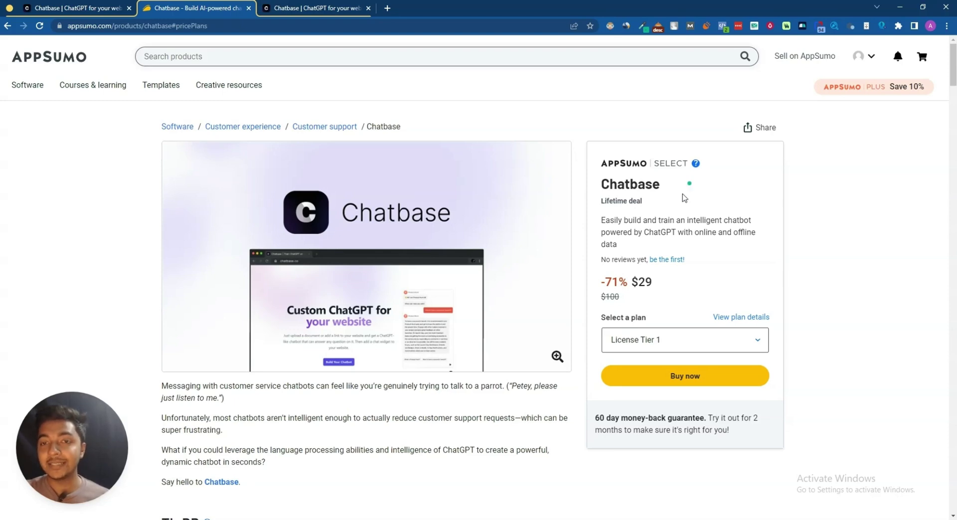
scroll(244, 310, down, 8)
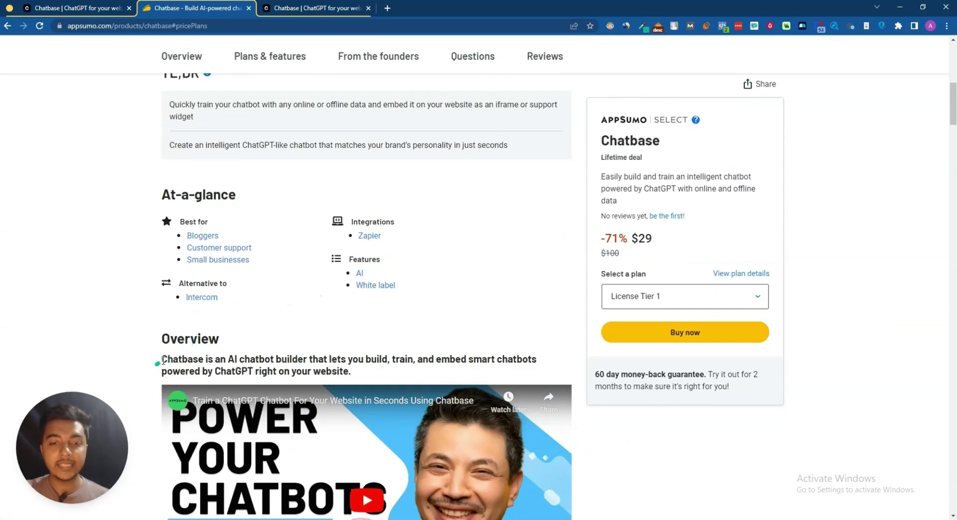
drag(168, 360, 363, 374)
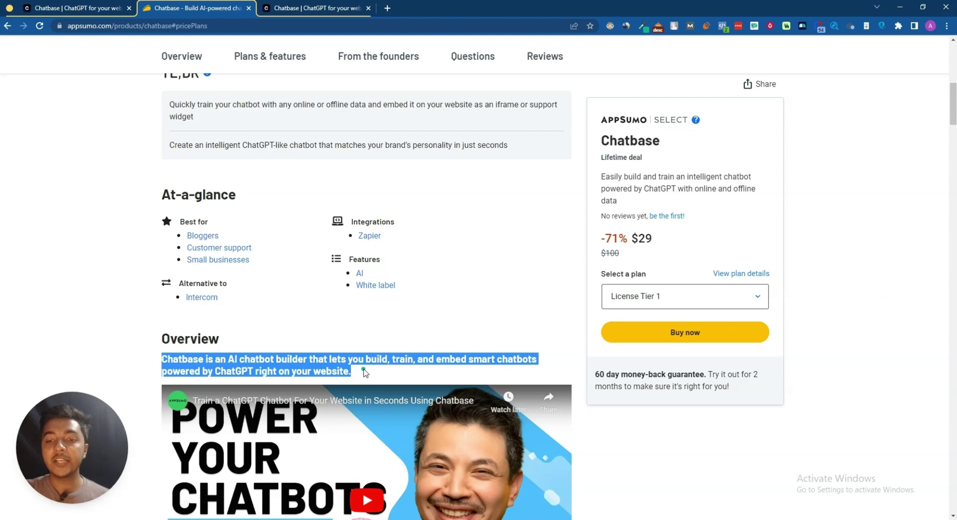
scroll(349, 299, down, 15)
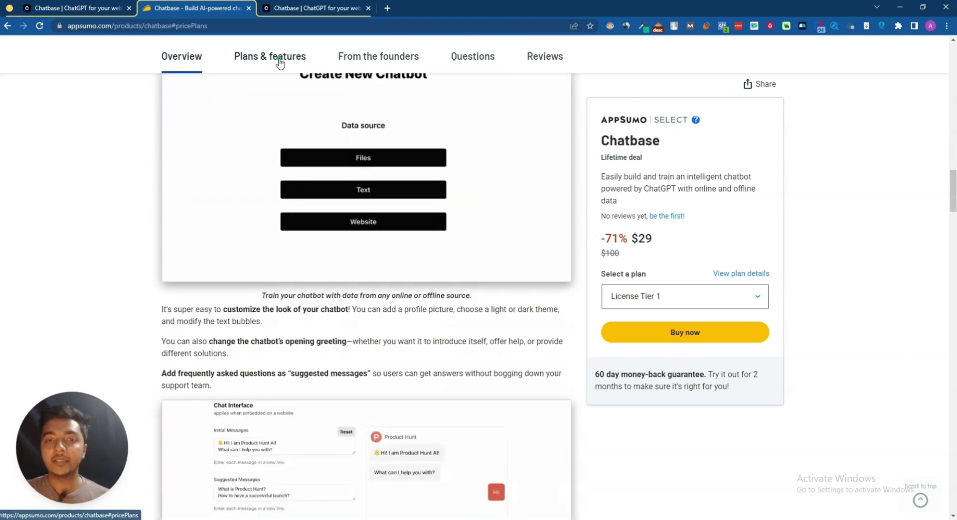
click(278, 59)
scroll(271, 186, down, 5)
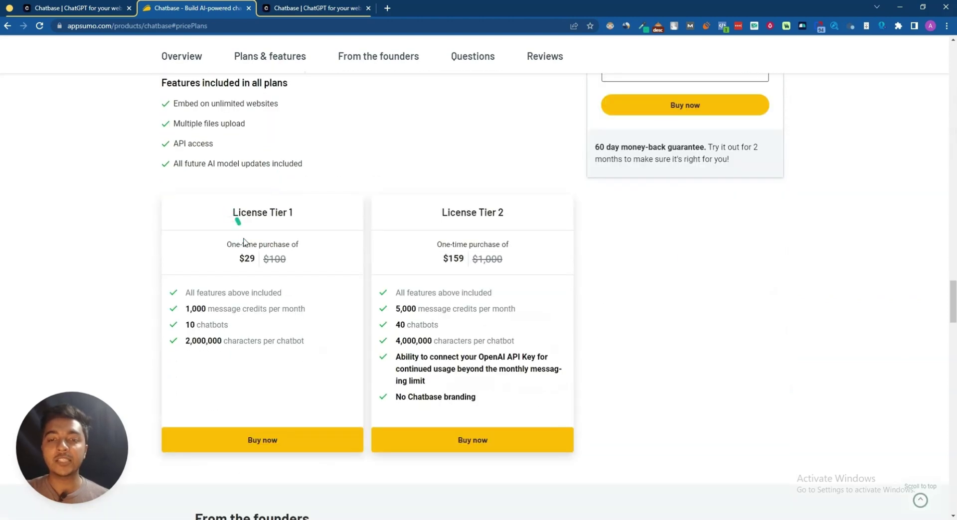
drag(244, 258, 254, 259)
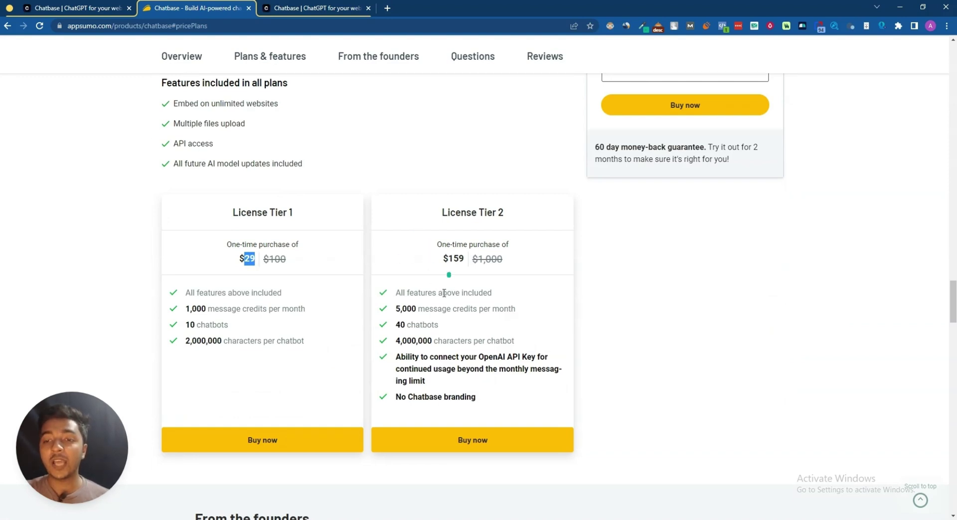
drag(398, 357, 478, 382)
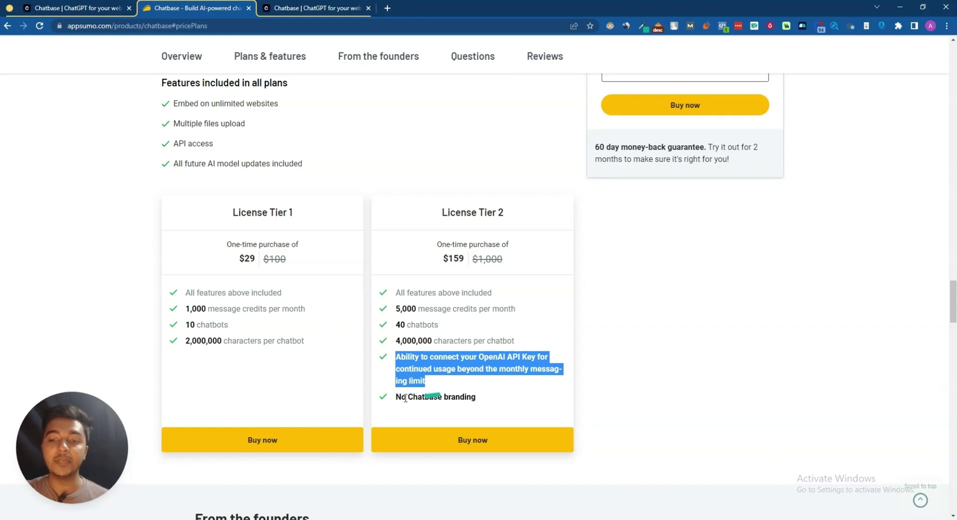
drag(395, 397, 499, 402)
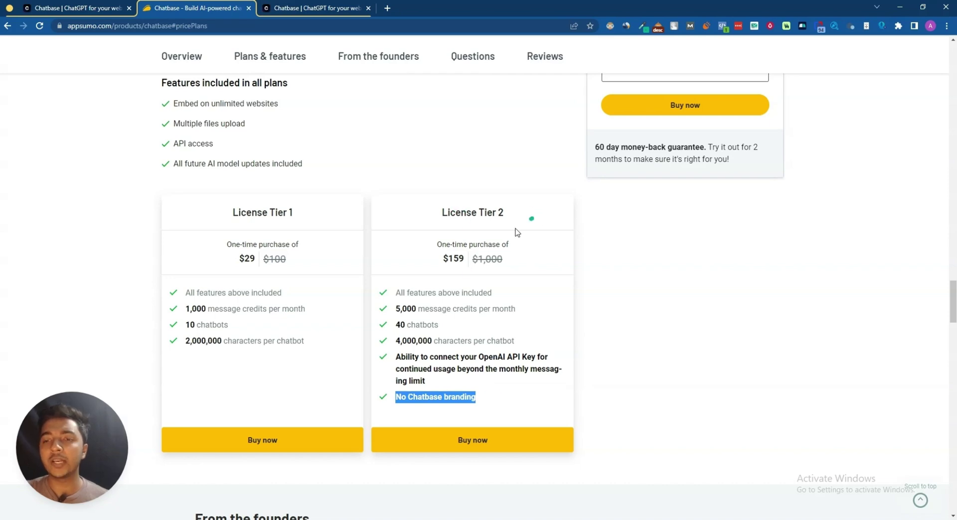
click(542, 344)
scroll(498, 222, up, 15)
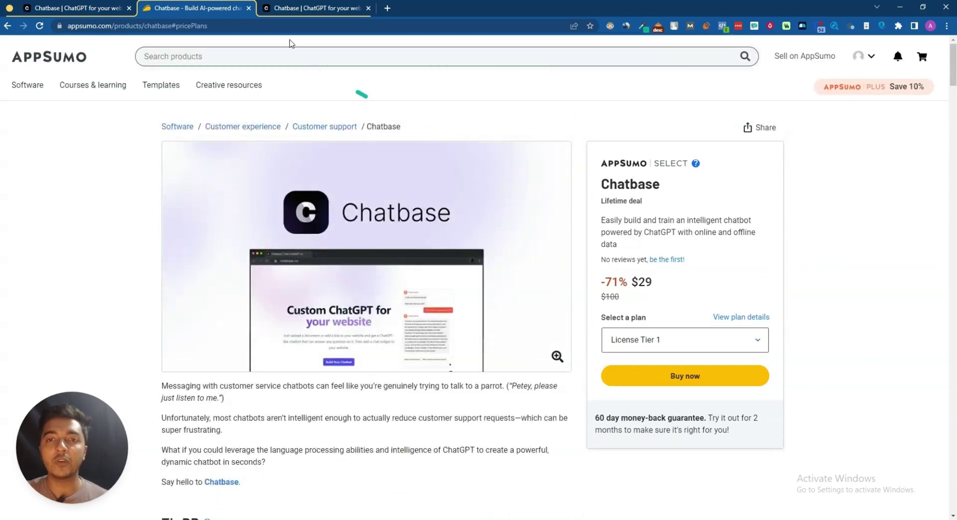
Start a new chatbot and paste the copied AppSumo description as 433 characters of text data
click(284, 9)
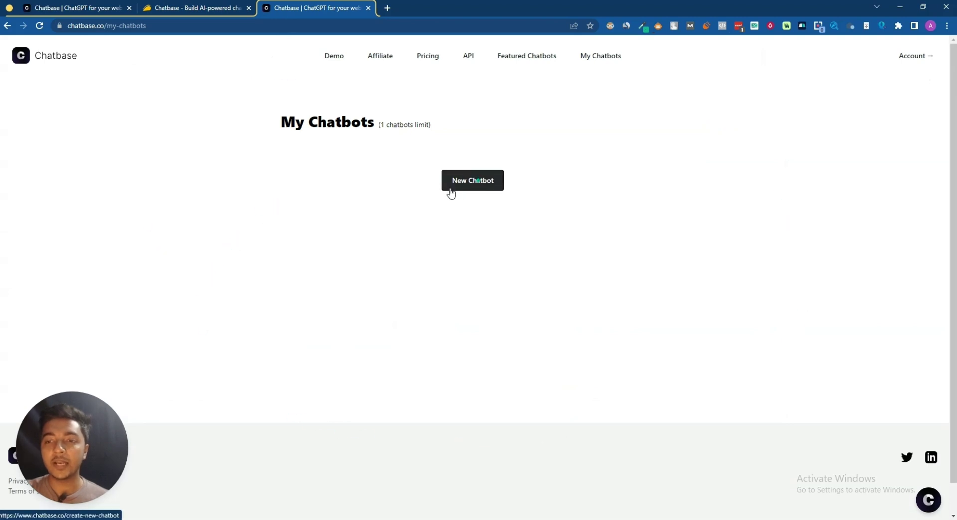
click(468, 188)
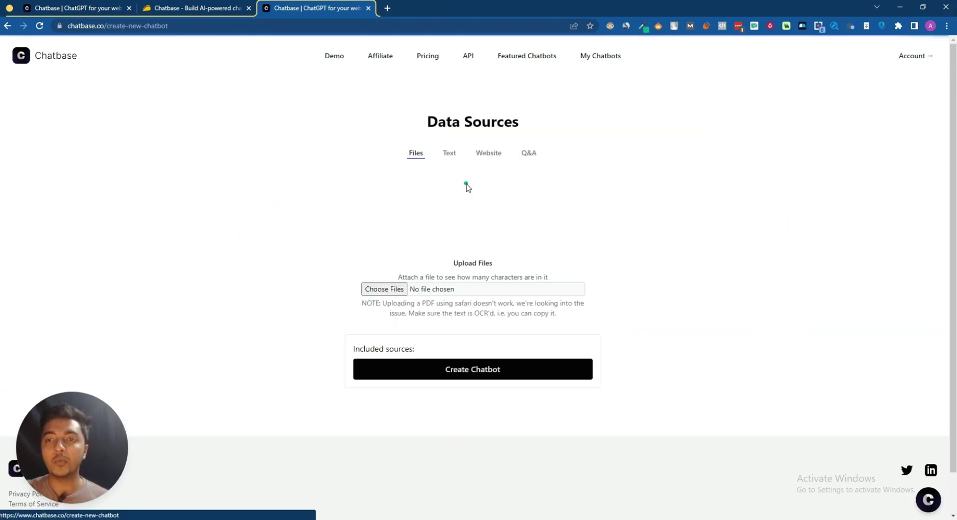
click(448, 159)
click(346, 253)
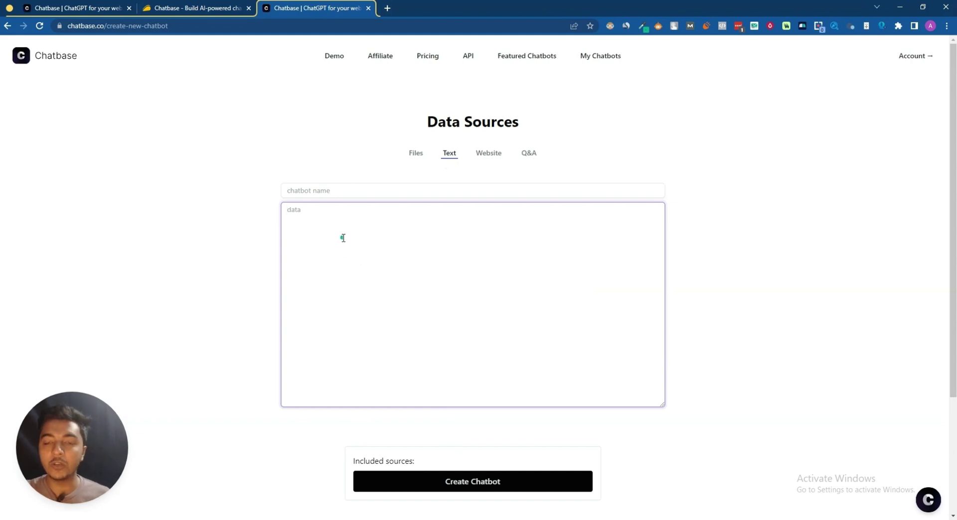
click(197, 7)
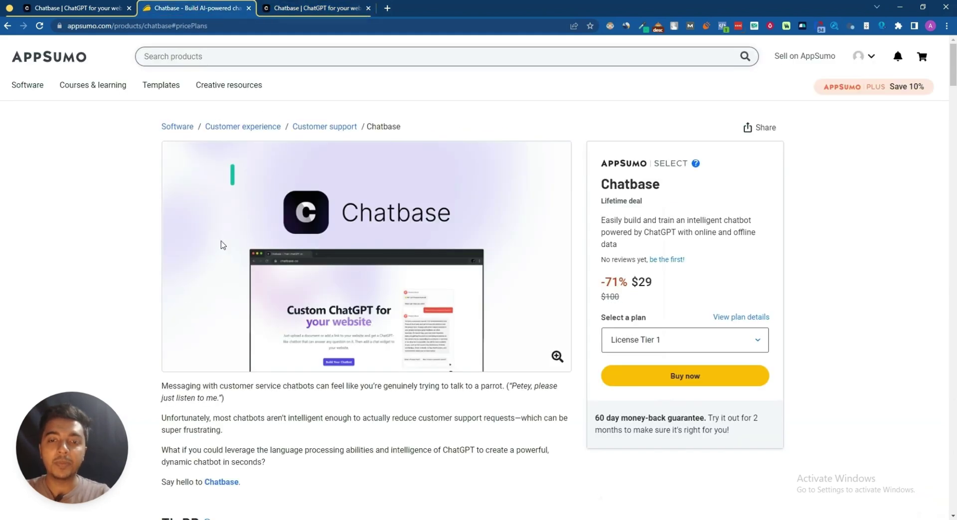
scroll(189, 299, down, 2)
drag(159, 236, 253, 337)
key(ctrl+c)
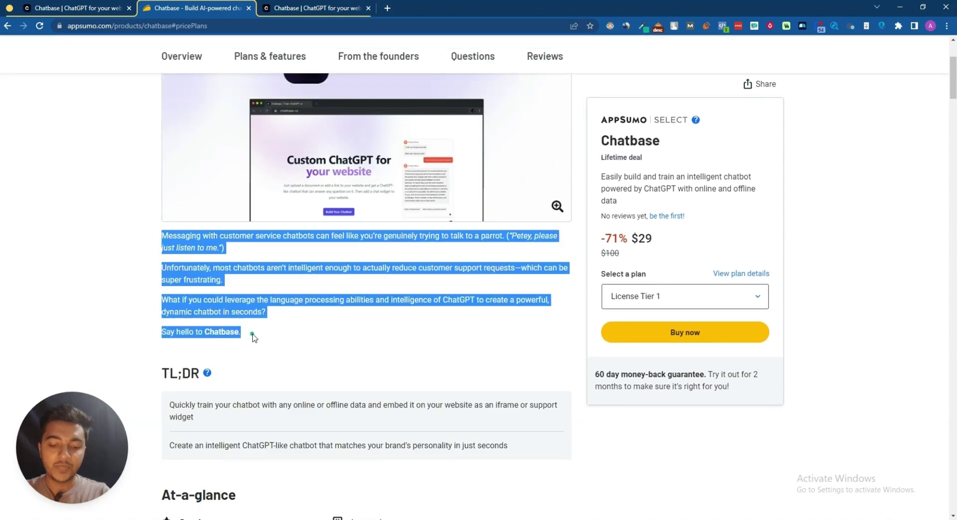
click(324, 8)
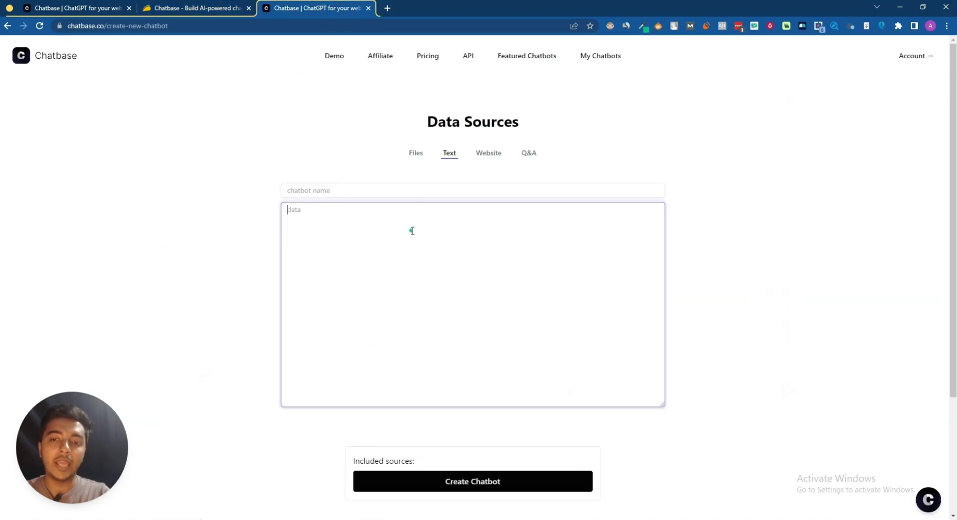
key(ctrl+v)
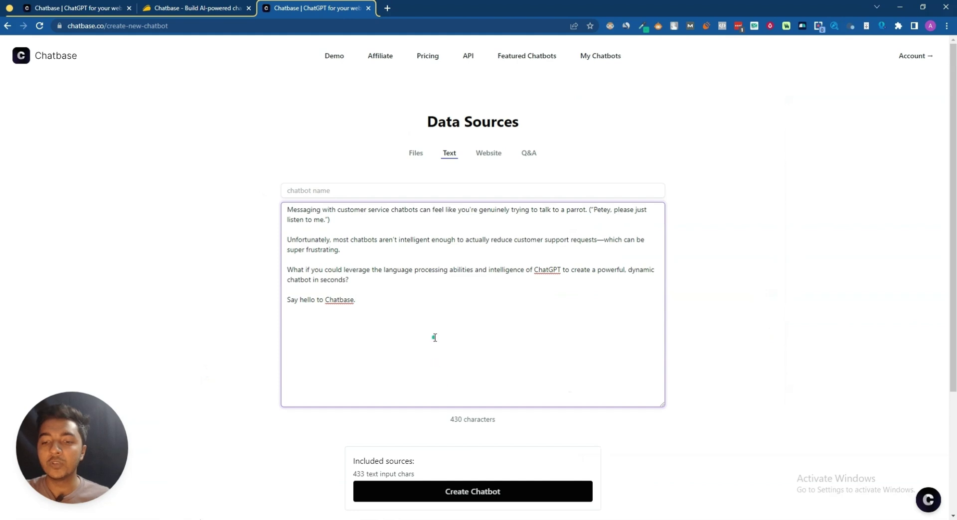
click(417, 154)
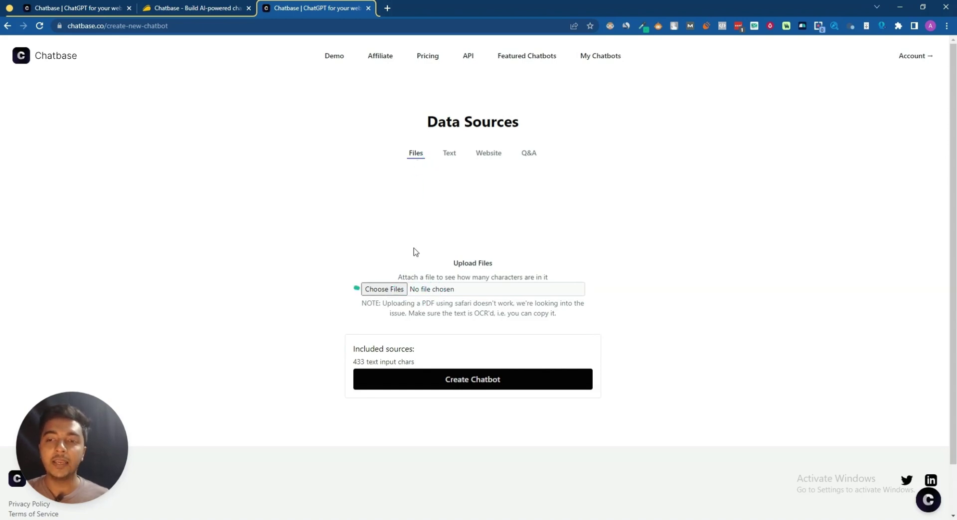
click(496, 160)
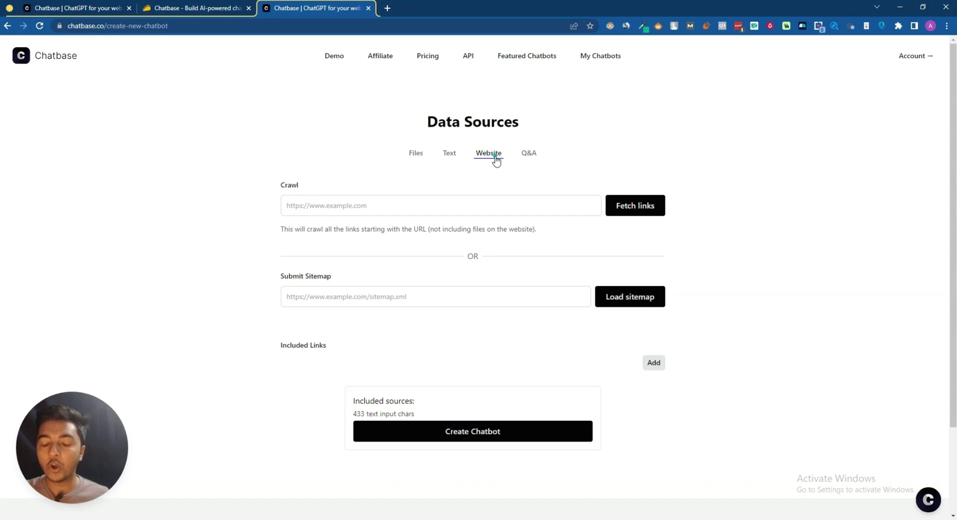
click(374, 206)
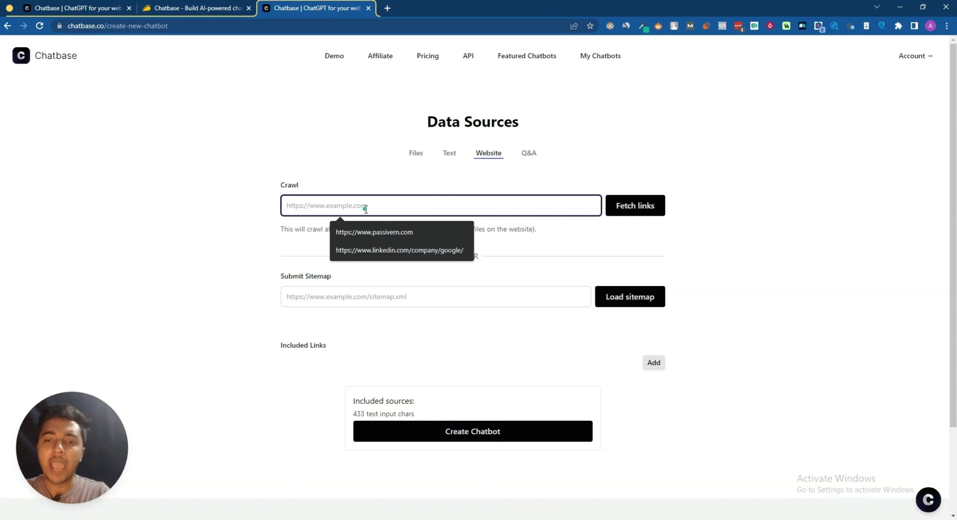
text(appsumo.com)
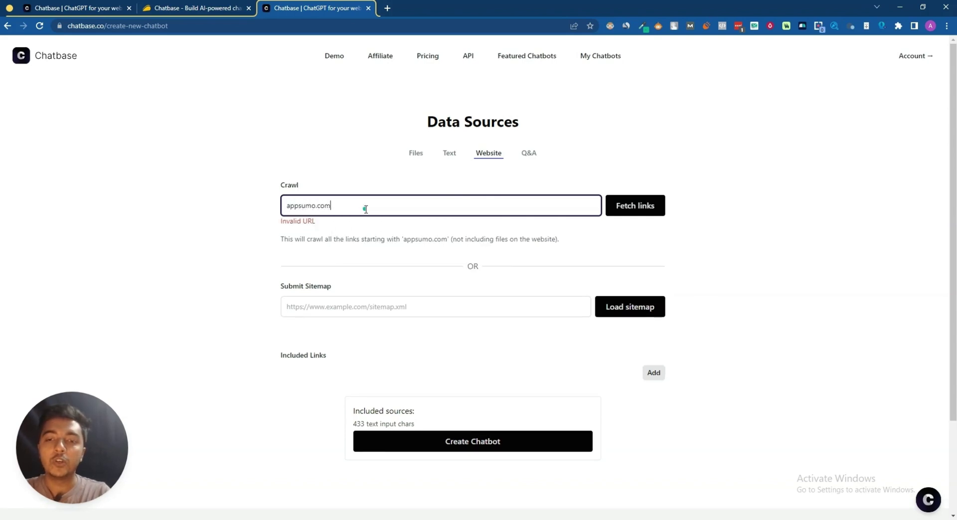
click(288, 205)
text(https)
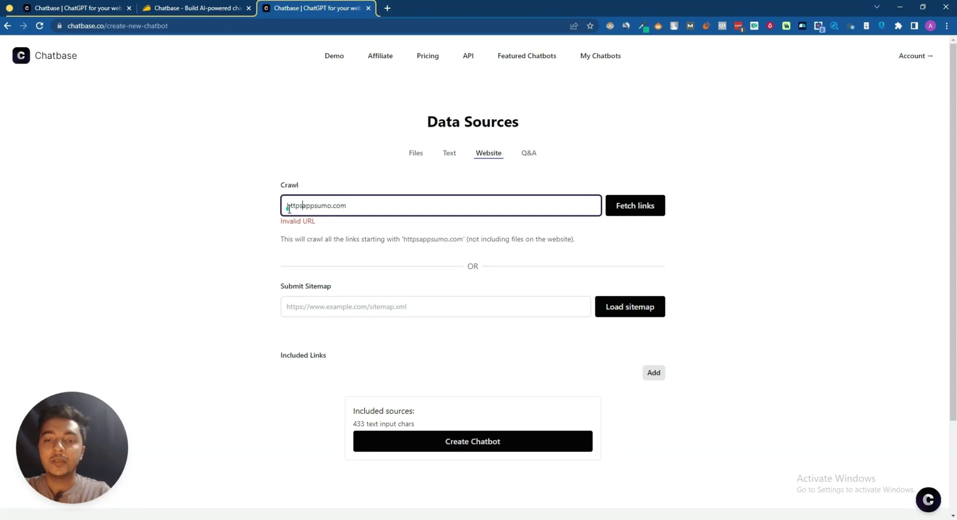
text(://)
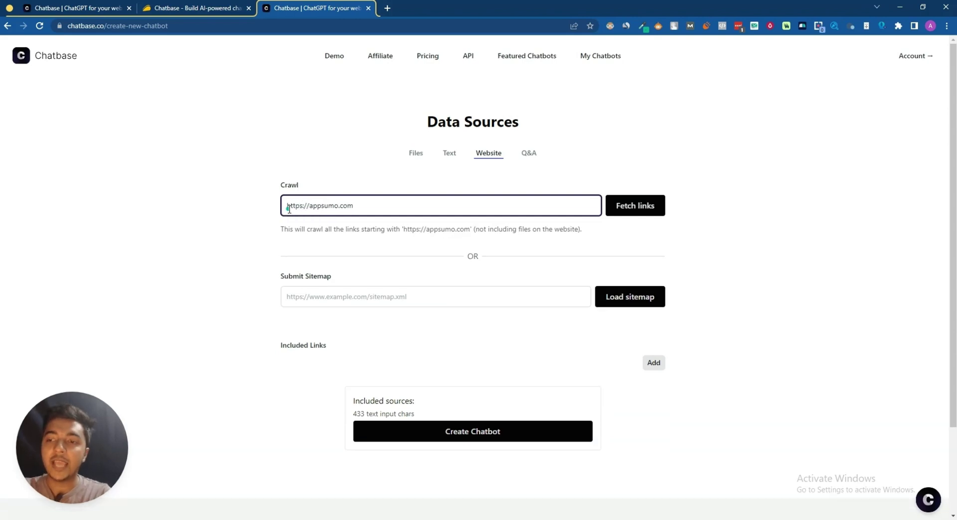
click(638, 205)
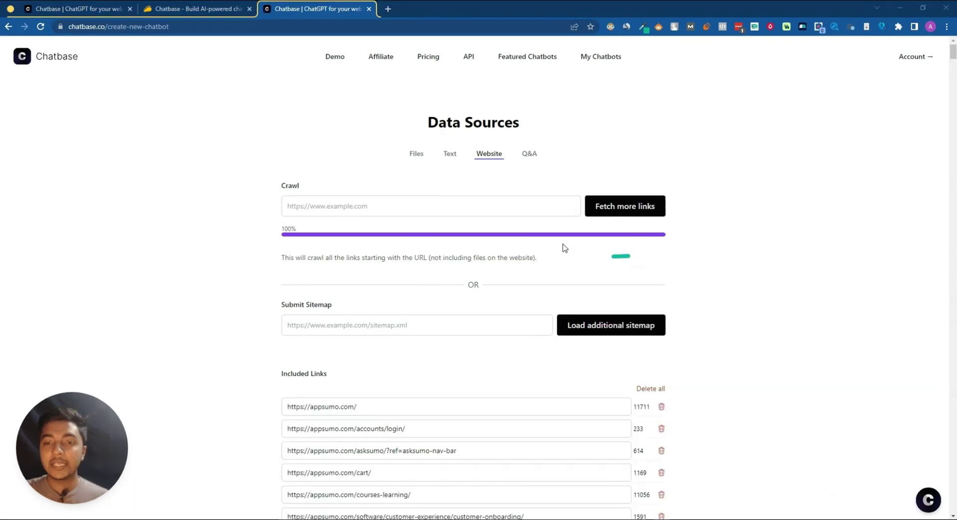
scroll(440, 281, down, 4)
scroll(376, 329, down, 1)
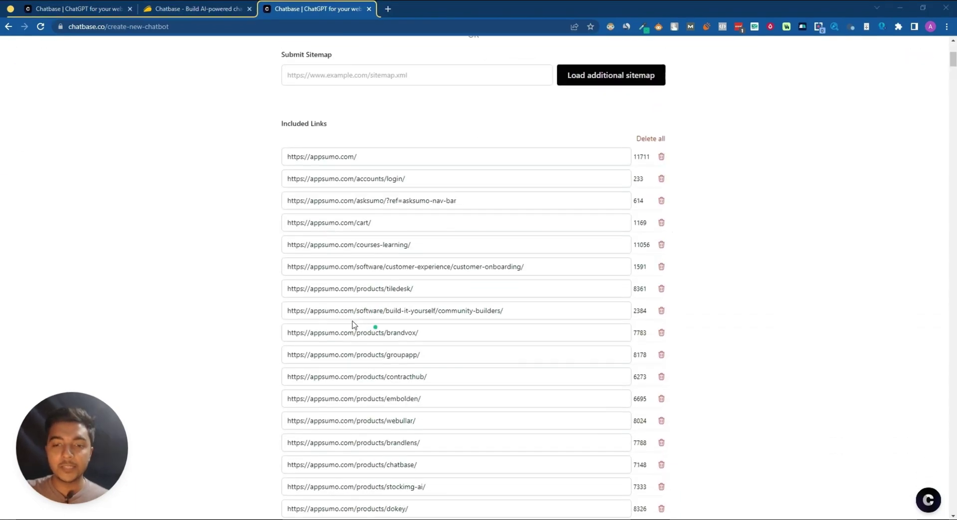
scroll(472, 343, down, 6)
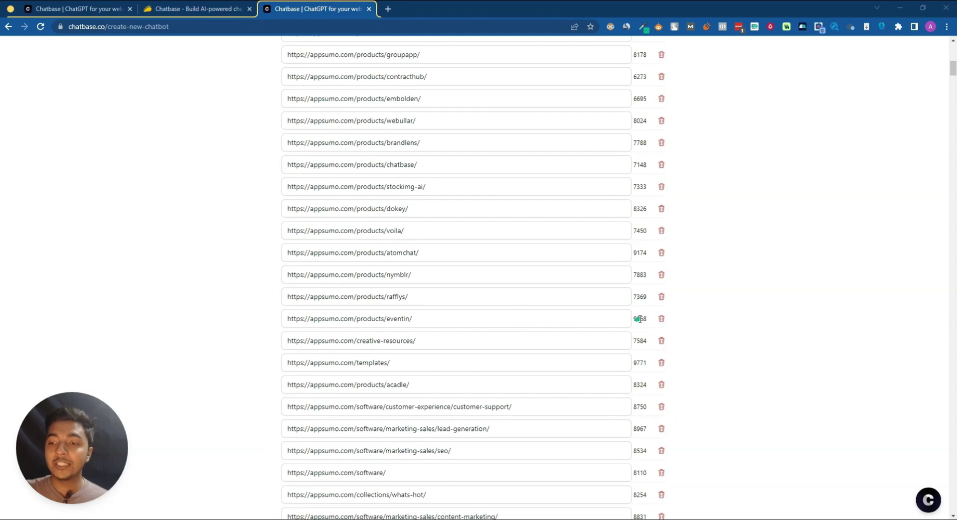
scroll(646, 319, down, 15)
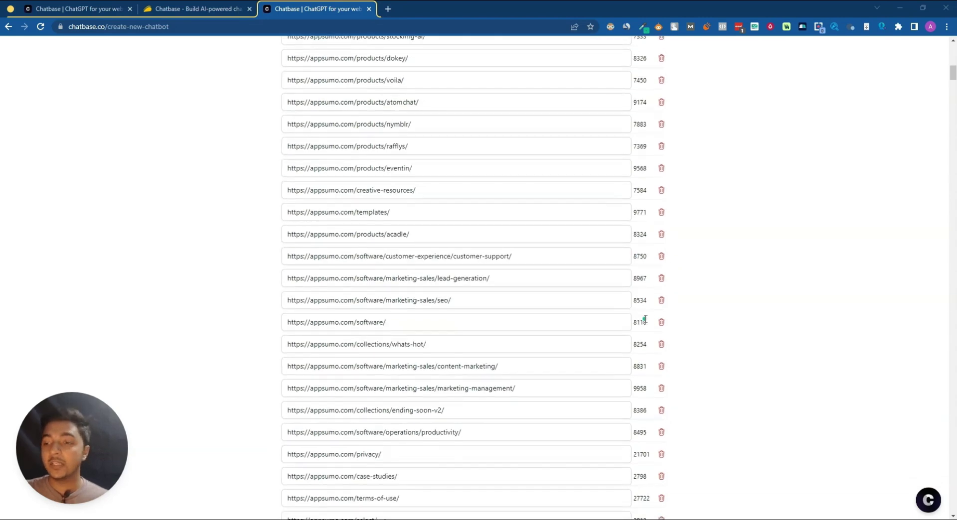
scroll(643, 373, down, 20)
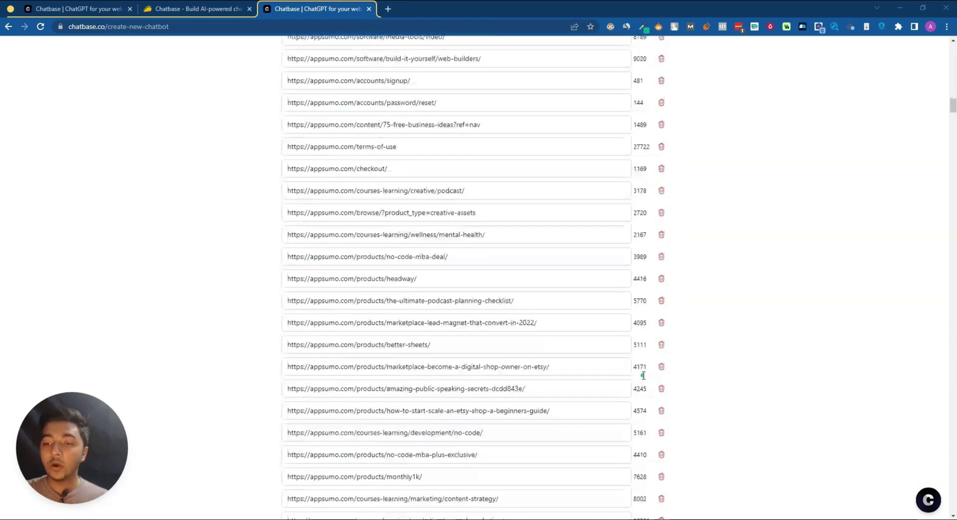
scroll(642, 375, down, 20)
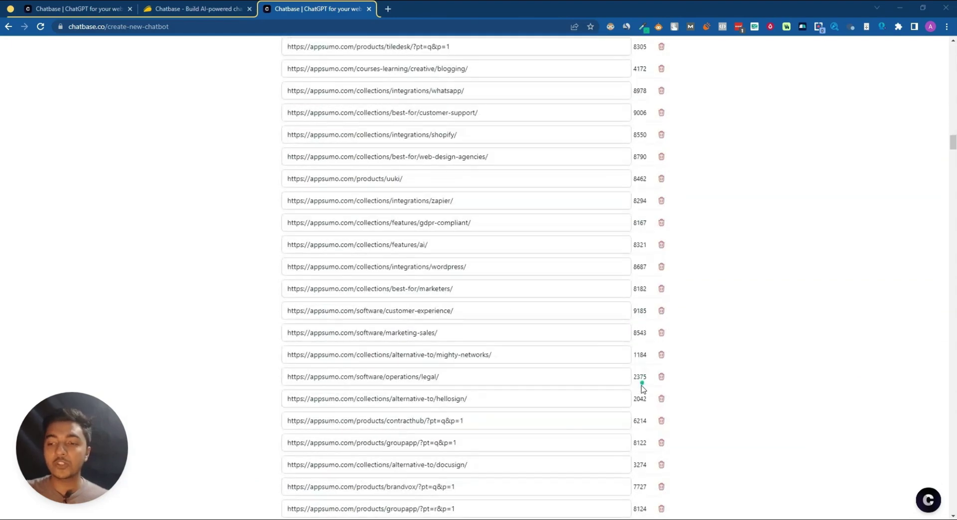
scroll(642, 399, down, 5)
middle_click(854, 240)
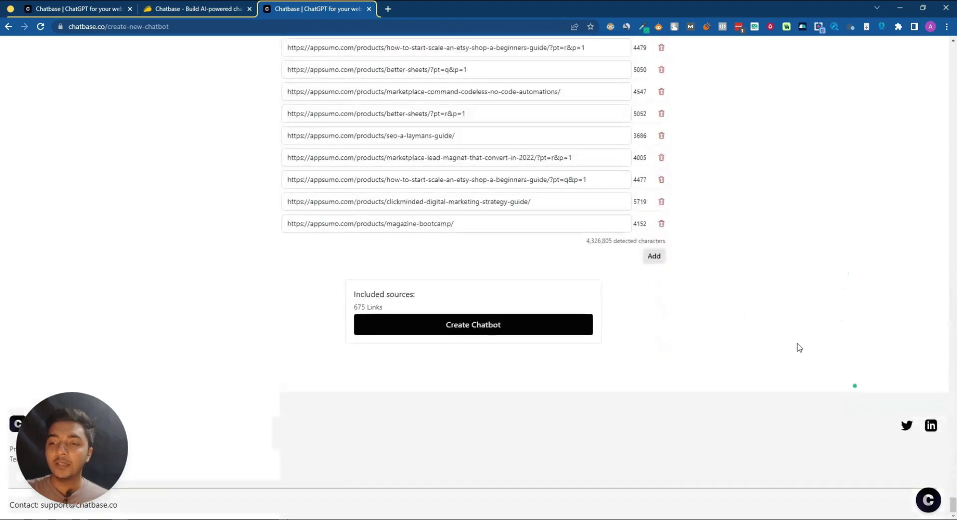
click(758, 325)
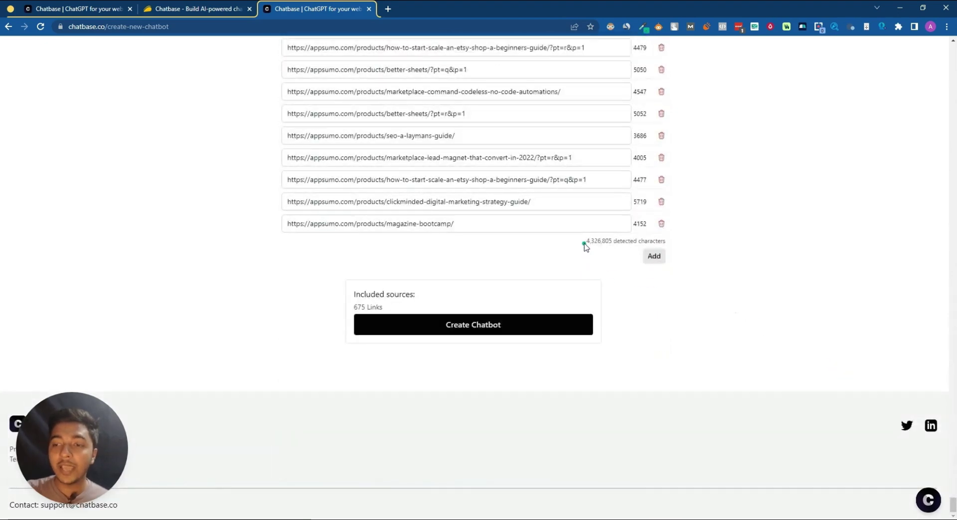
drag(586, 242, 670, 244)
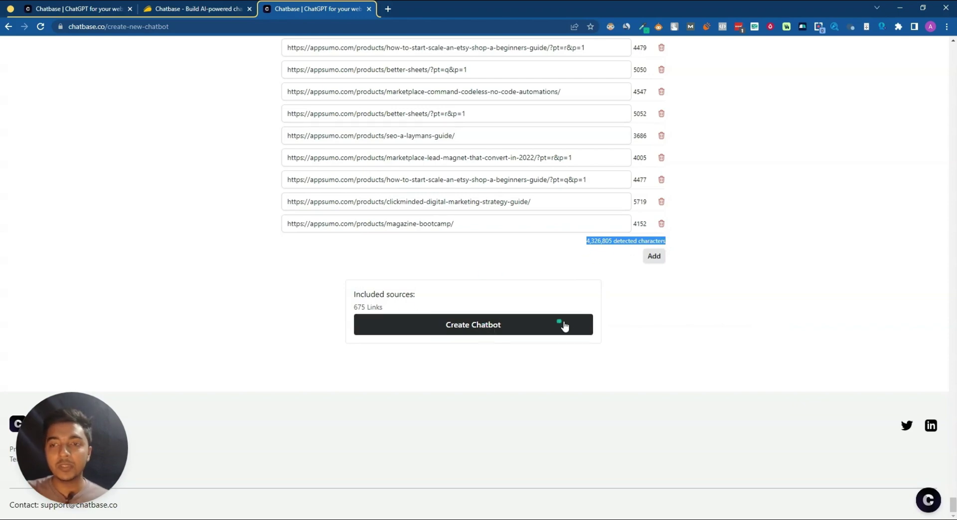
scroll(564, 326, up, 4)
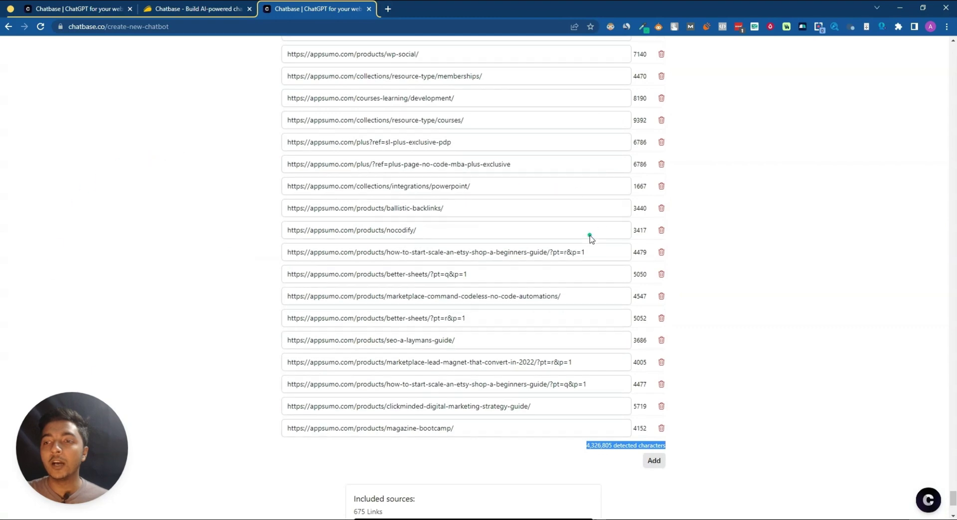
scroll(591, 239, up, 5)
scroll(398, 183, up, 5)
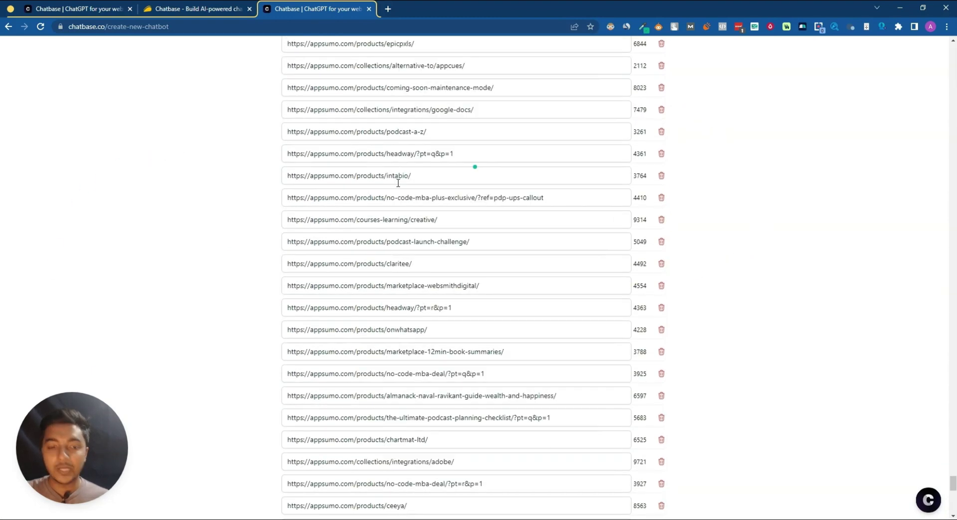
scroll(470, 222, up, 12)
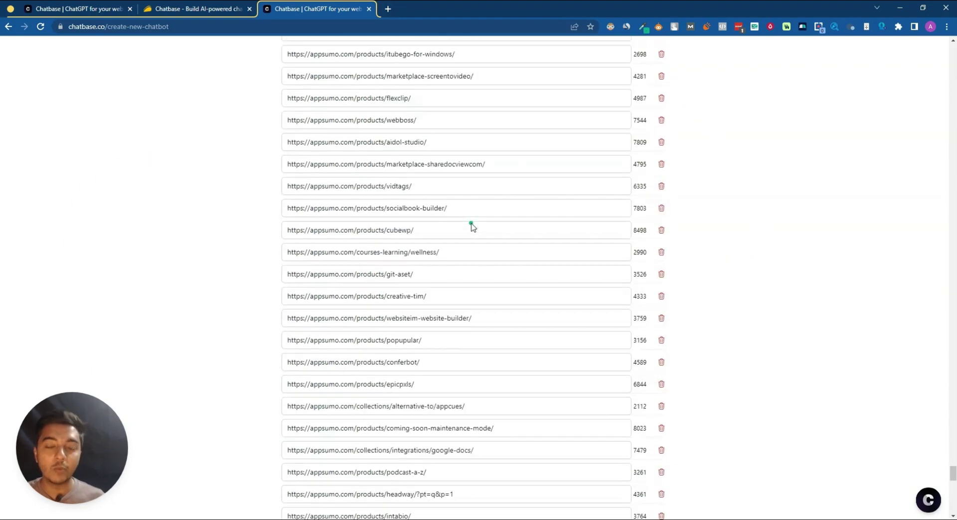
scroll(472, 227, up, 15)
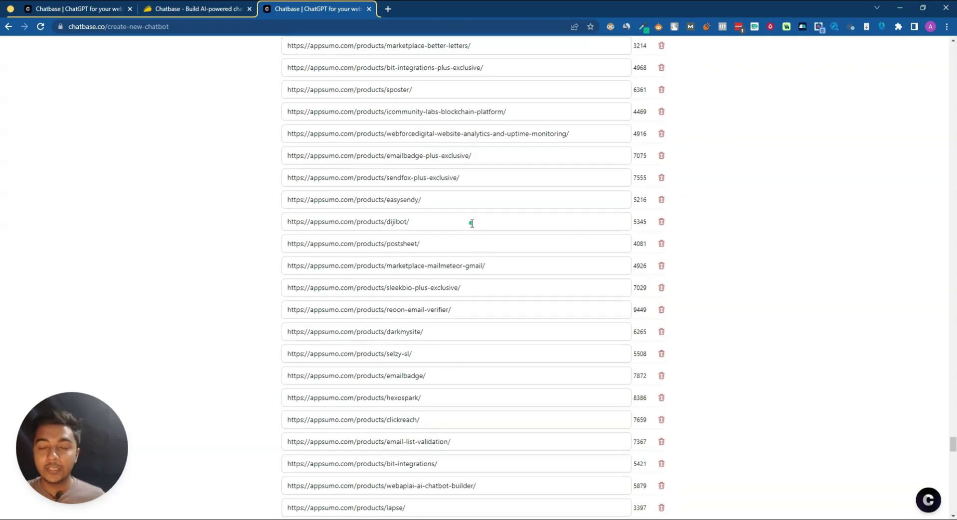
scroll(472, 224, up, 15)
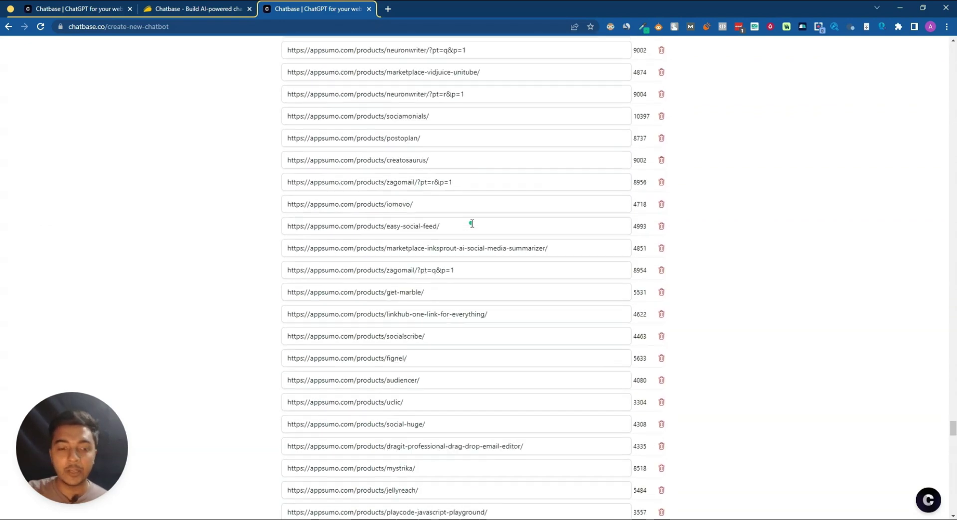
scroll(472, 225, up, 7)
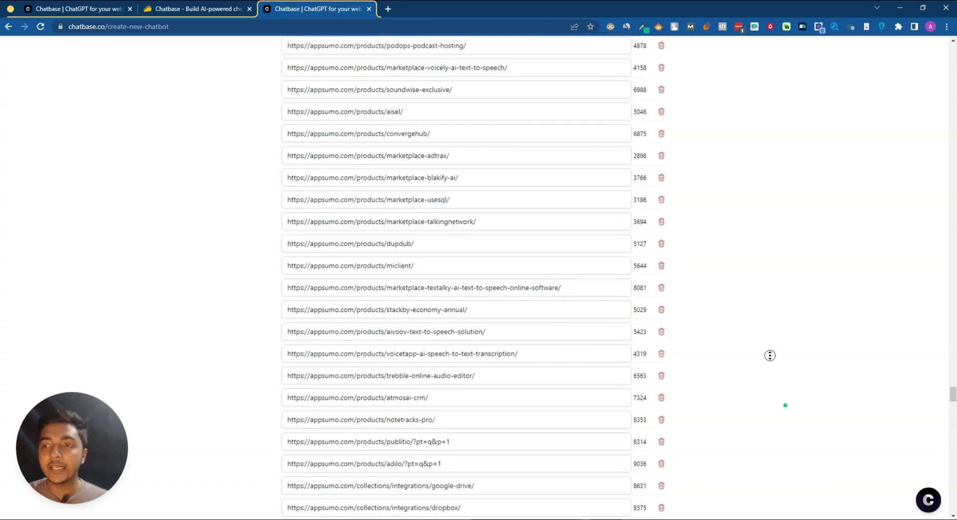
scroll(770, 150, up, 20)
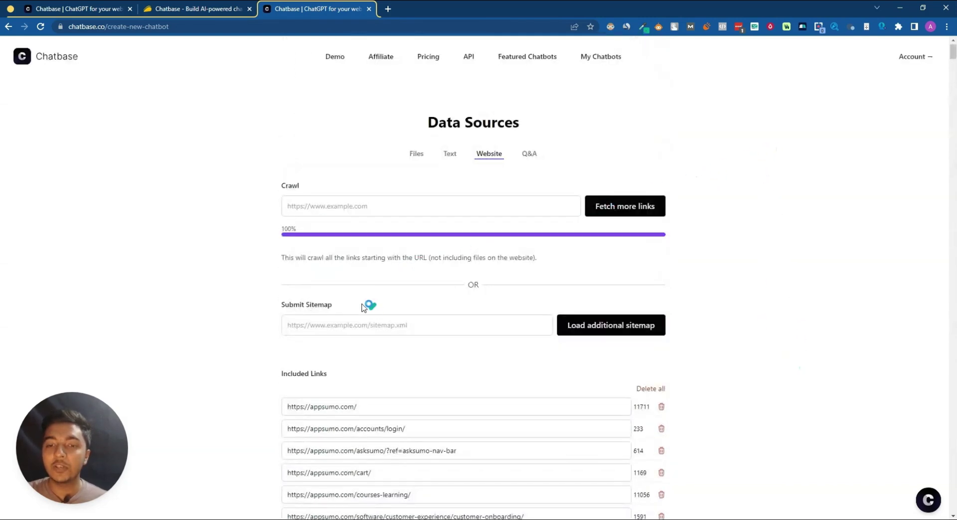
Add a Q&A source with the question 'What is Chatbase?'
click(530, 154)
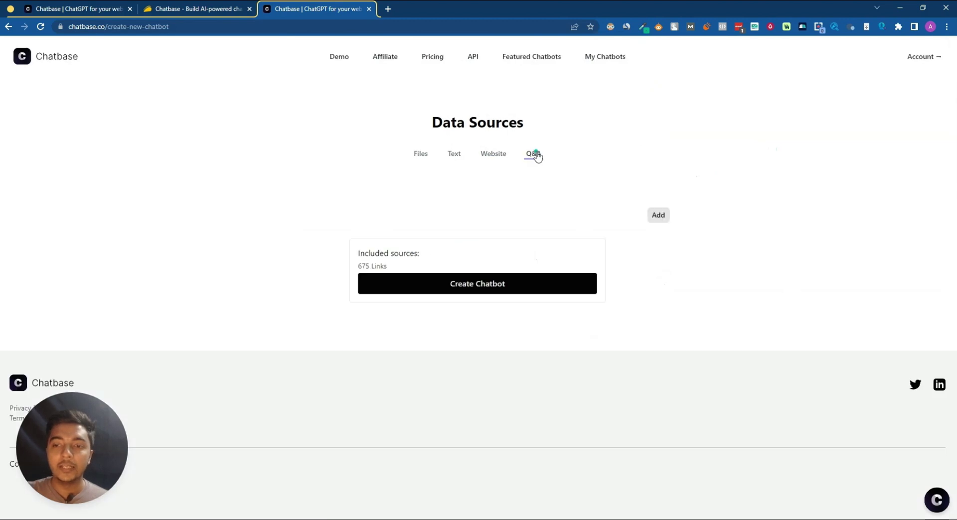
click(659, 216)
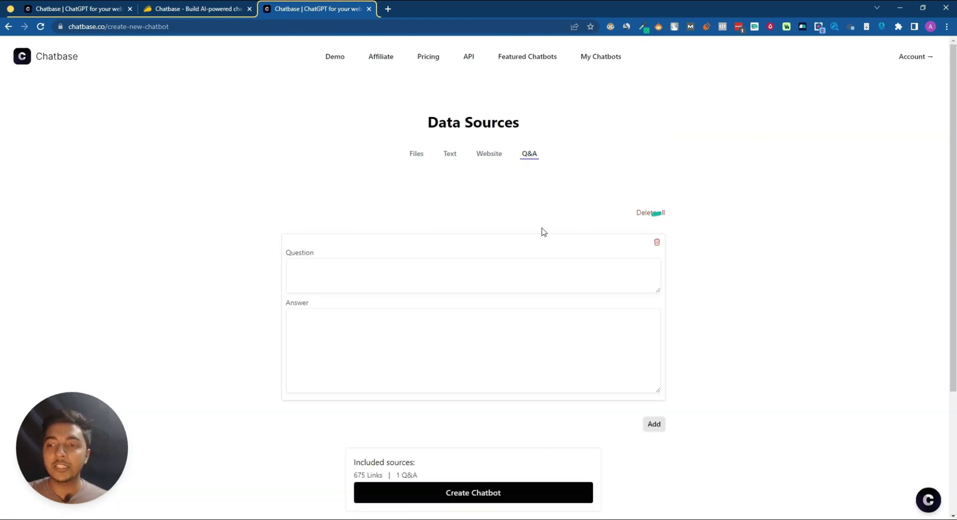
click(344, 268)
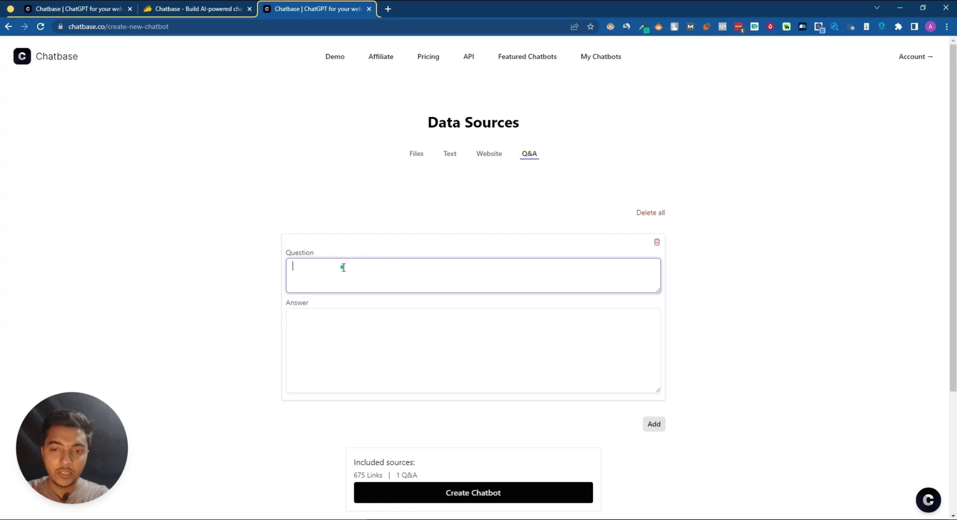
text(What is Chatbase?)
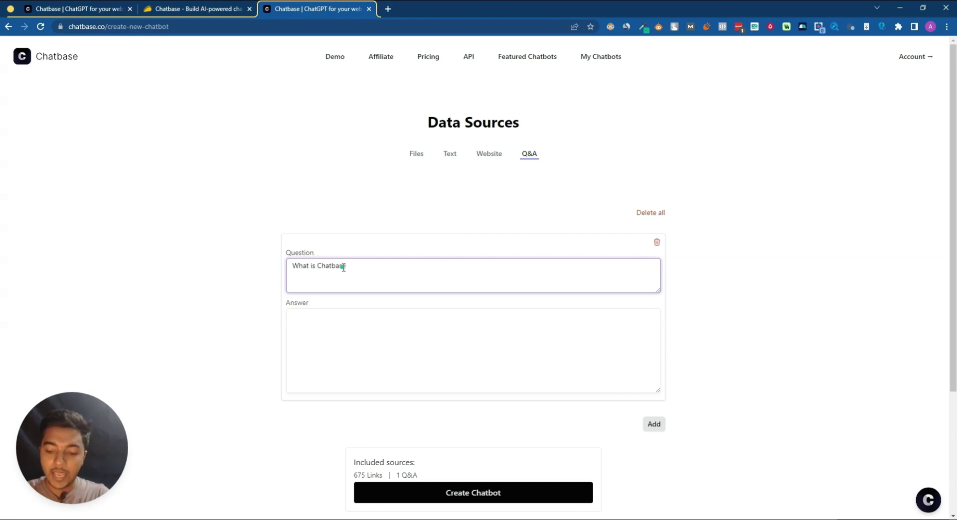
Copy the AppSumo Chatbase overview sentence and paste it as the Q&A answer
click(191, 12)
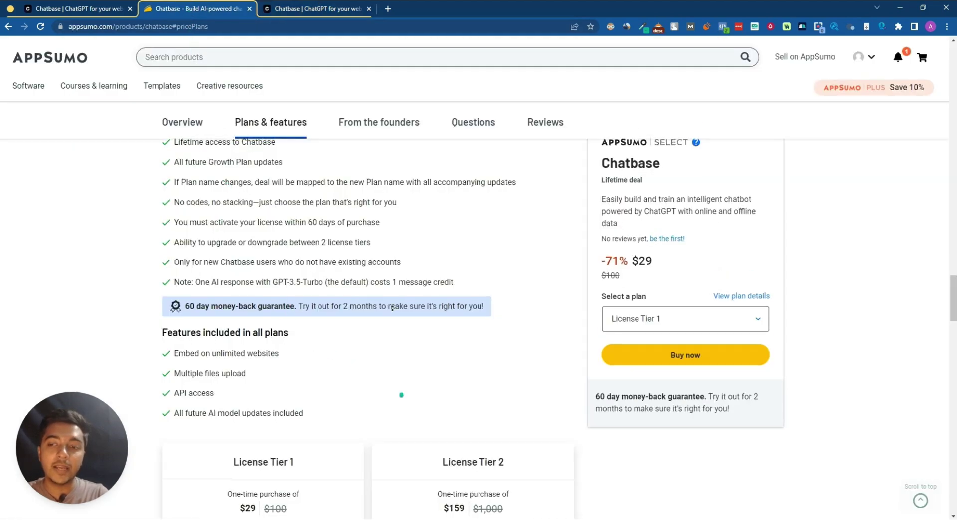
scroll(387, 208, up, 5)
scroll(386, 209, up, 10)
scroll(382, 212, down, 8)
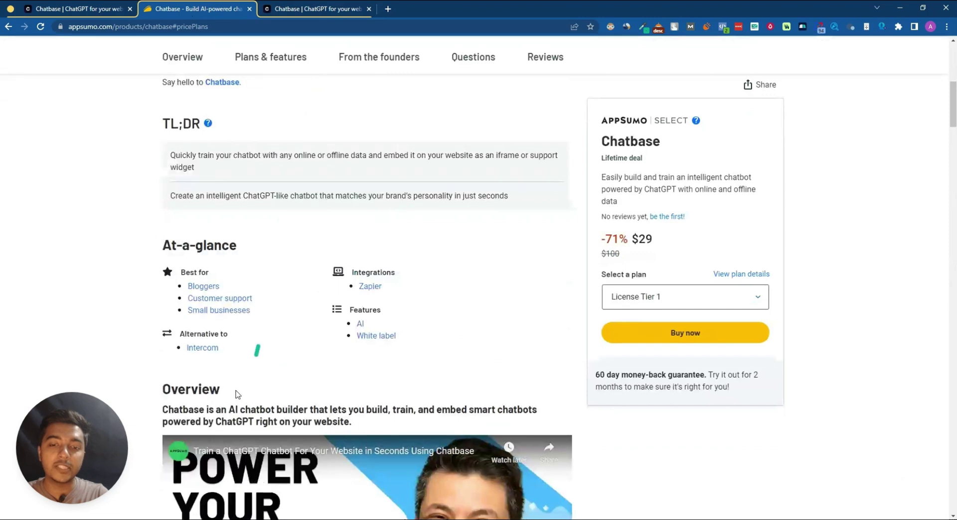
triple_click(232, 406)
right_click(232, 407)
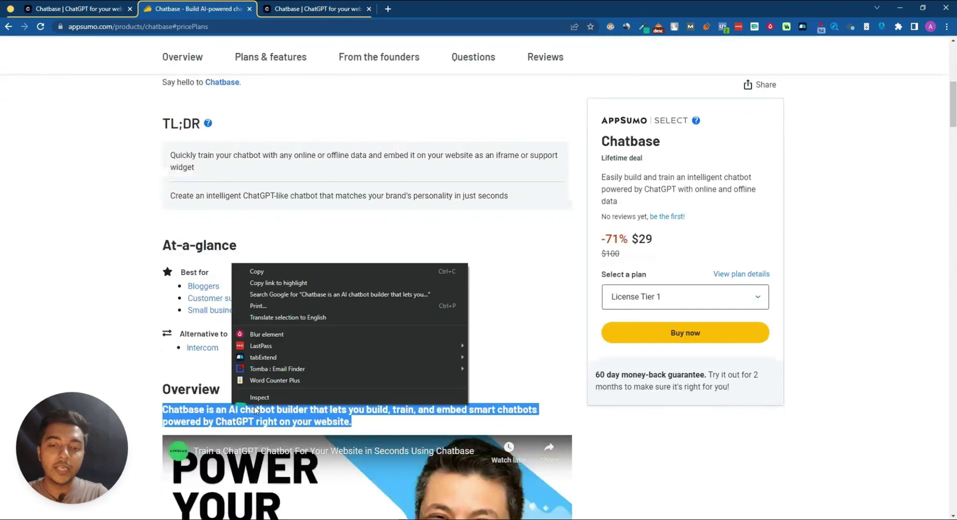
click(268, 272)
click(305, 14)
click(376, 361)
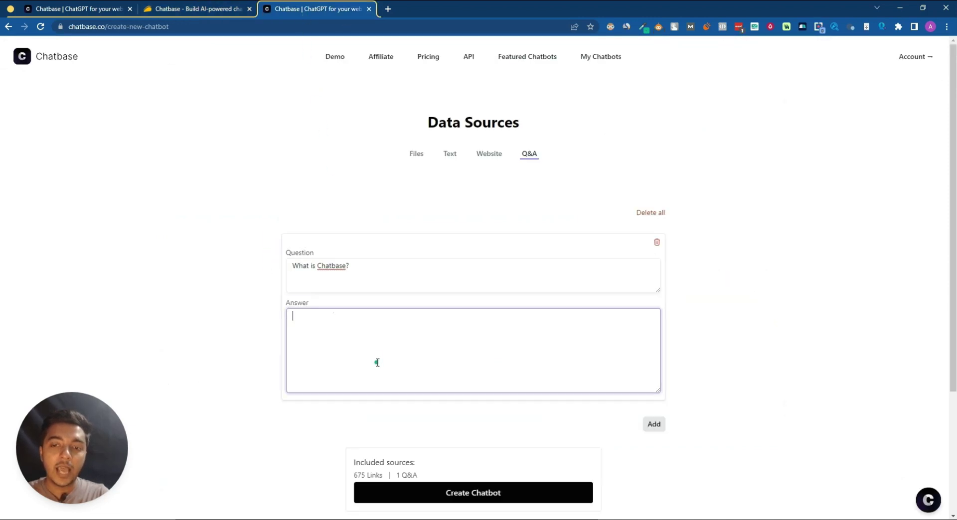
key(ctrl+v)
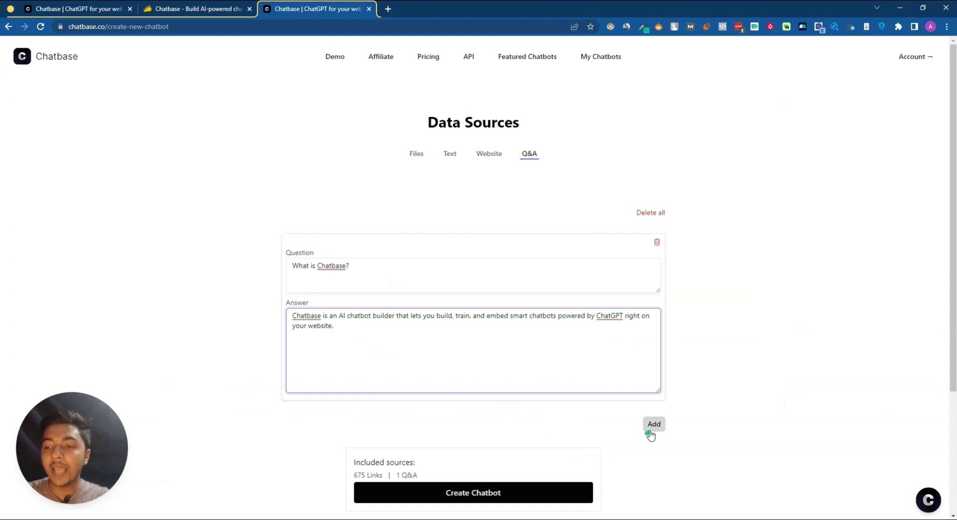
Add an extra blank Q&A pair, then delete it again
click(653, 432)
scroll(466, 433, down, 4)
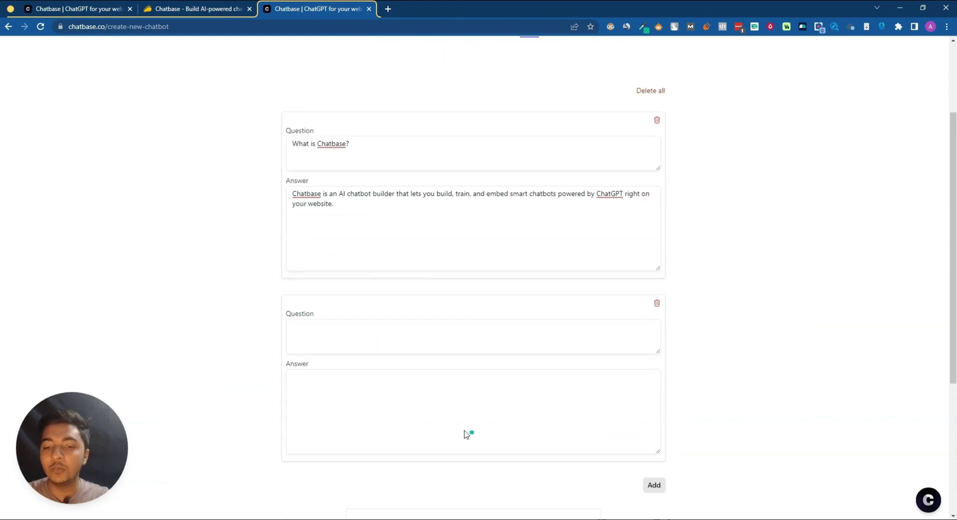
click(657, 225)
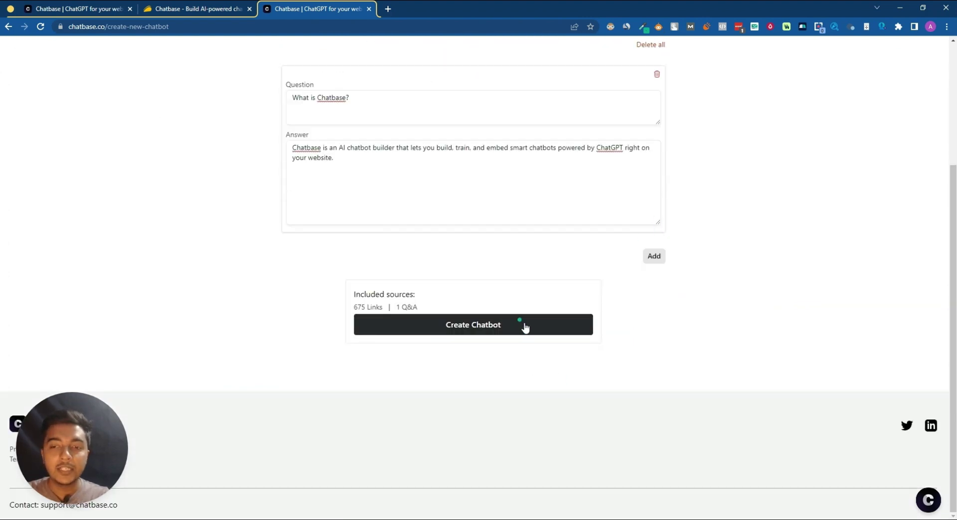
scroll(526, 327, up, 3)
click(417, 156)
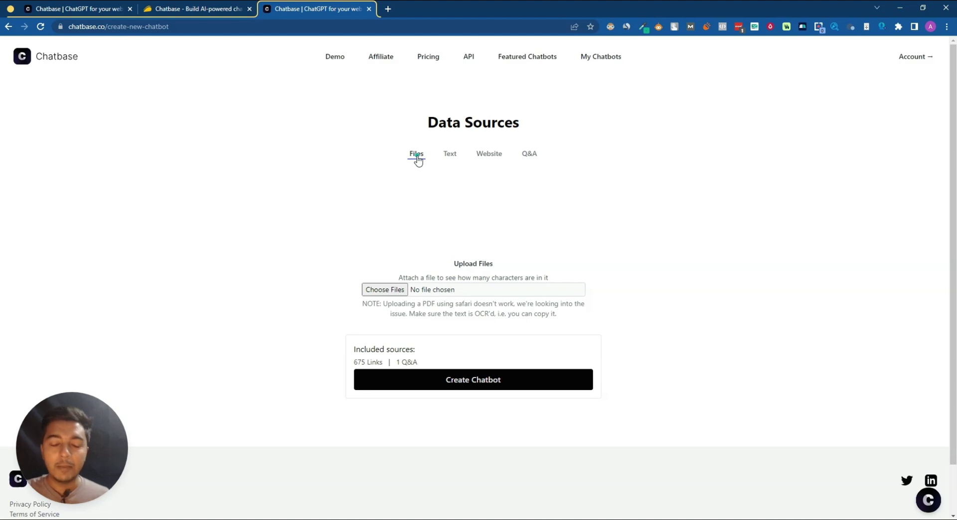
Upload GDA L1.pdf as a file source, adding 65,159 characters
click(448, 156)
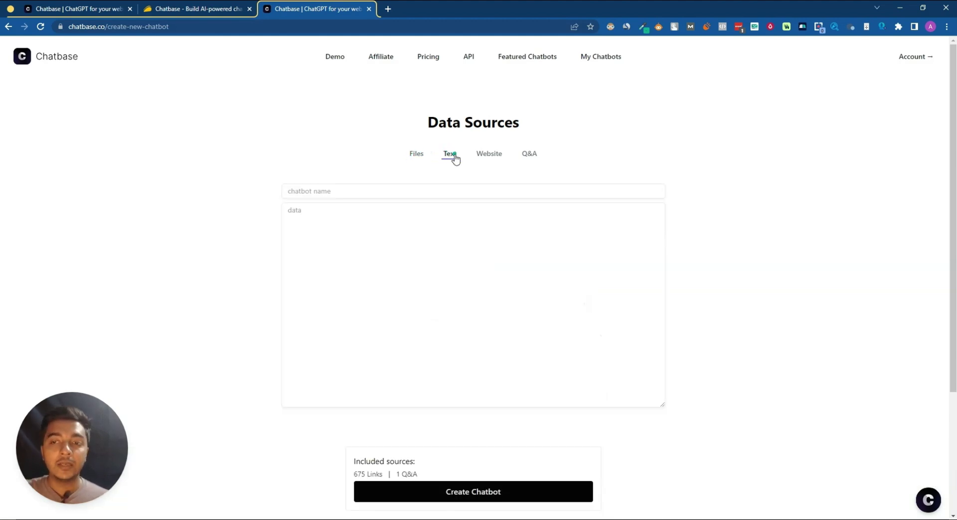
click(498, 155)
click(530, 156)
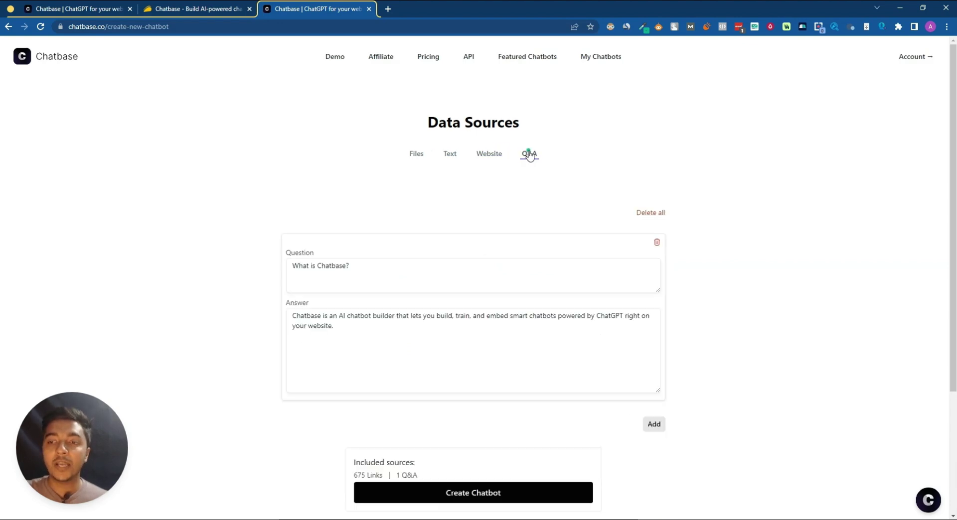
click(416, 157)
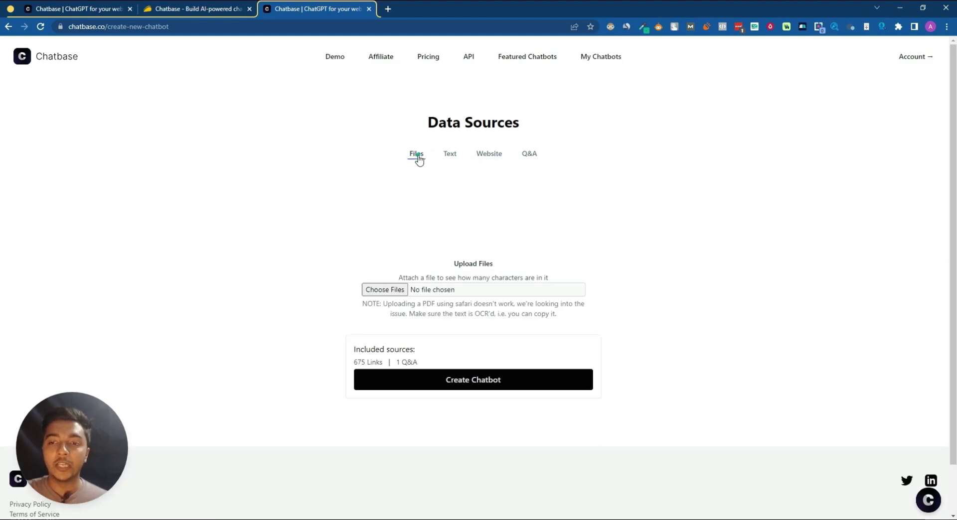
click(393, 290)
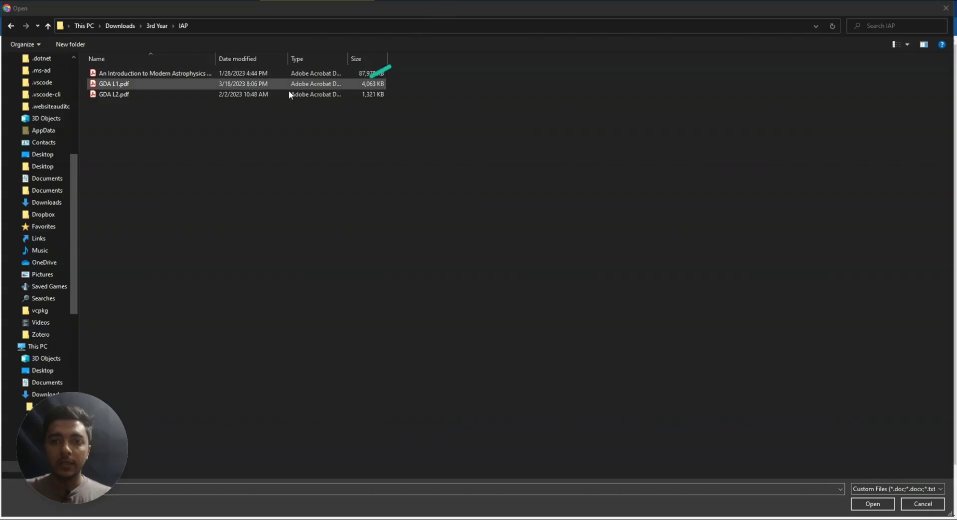
click(135, 83)
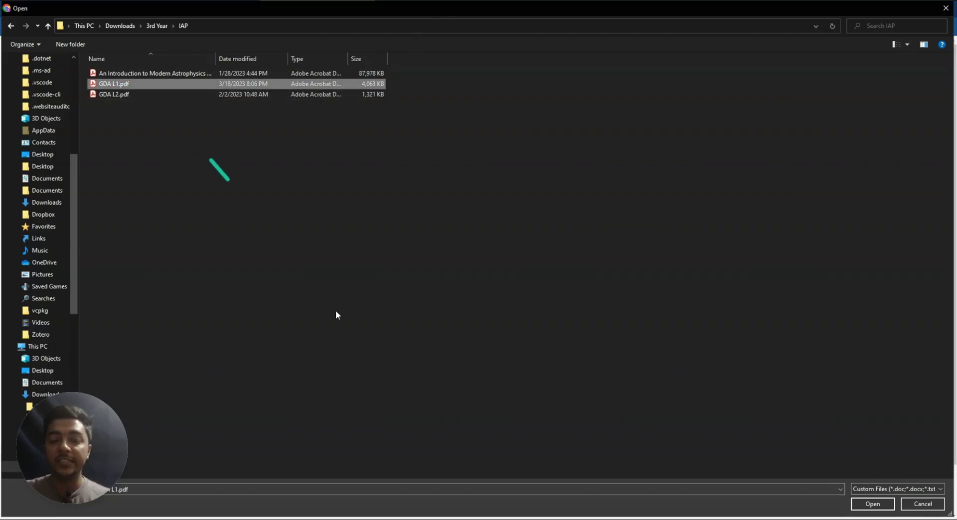
click(858, 504)
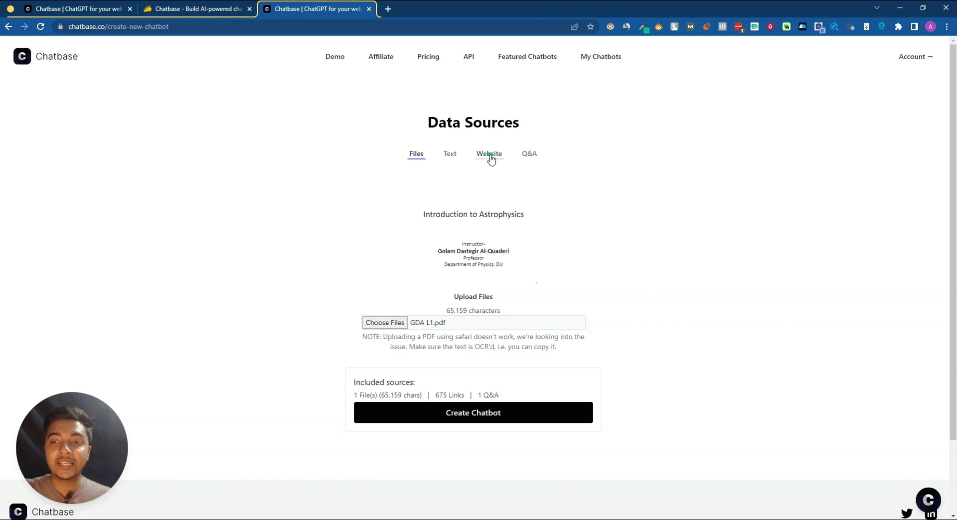
Create the chatbot and ask it 'What is Astrophysics?'
click(474, 414)
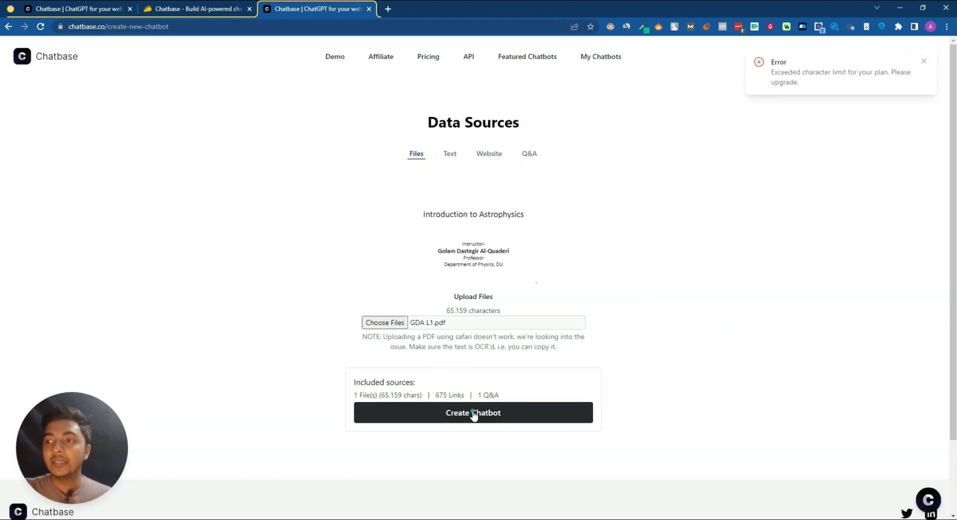
click(474, 413)
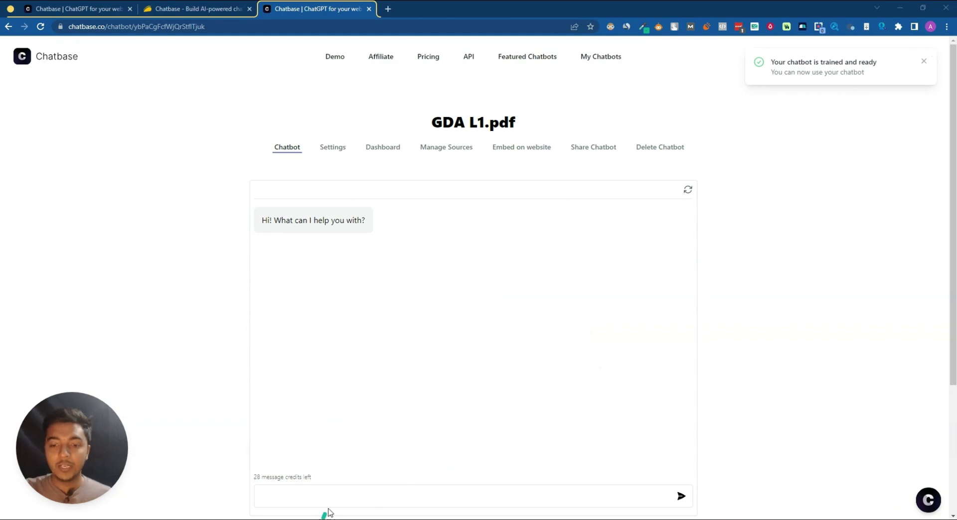
click(318, 490)
text(What is Astrophysic)
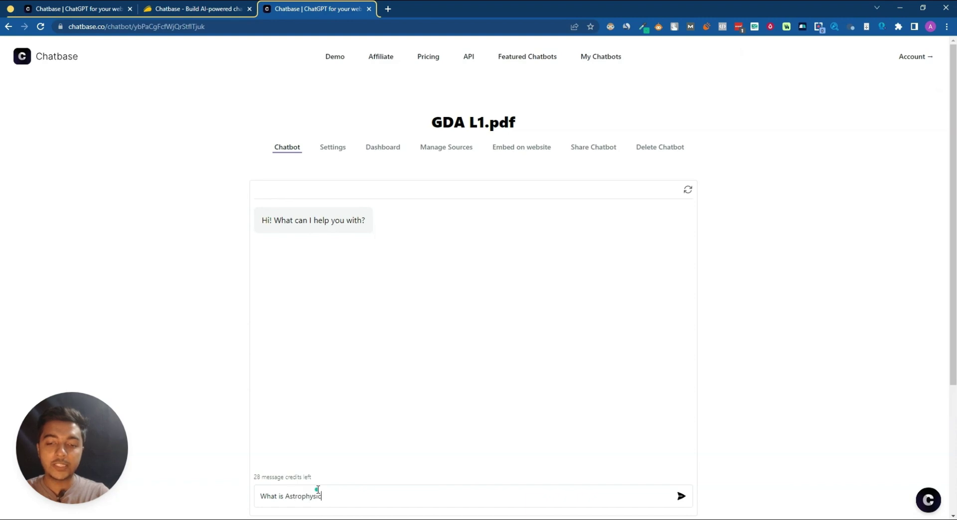
text(s?)
key(Return)
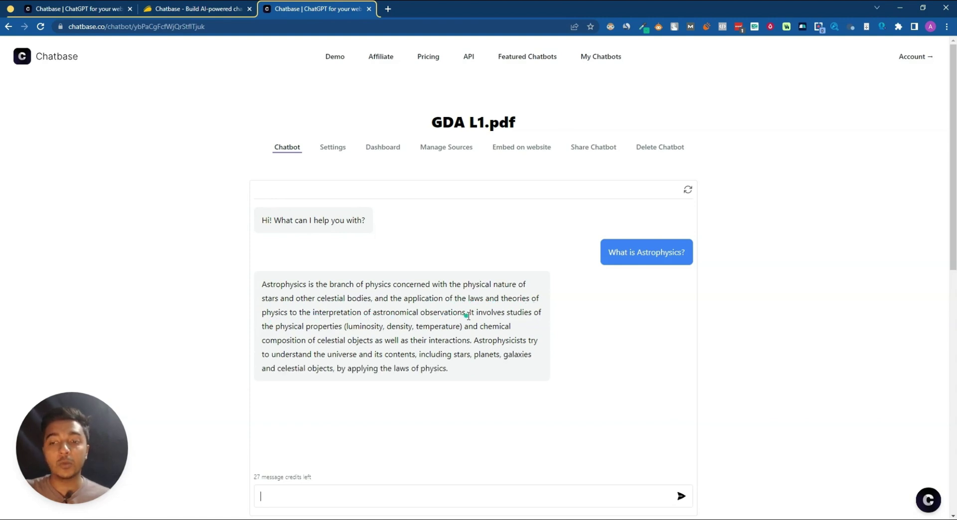
drag(468, 315, 495, 380)
click(415, 431)
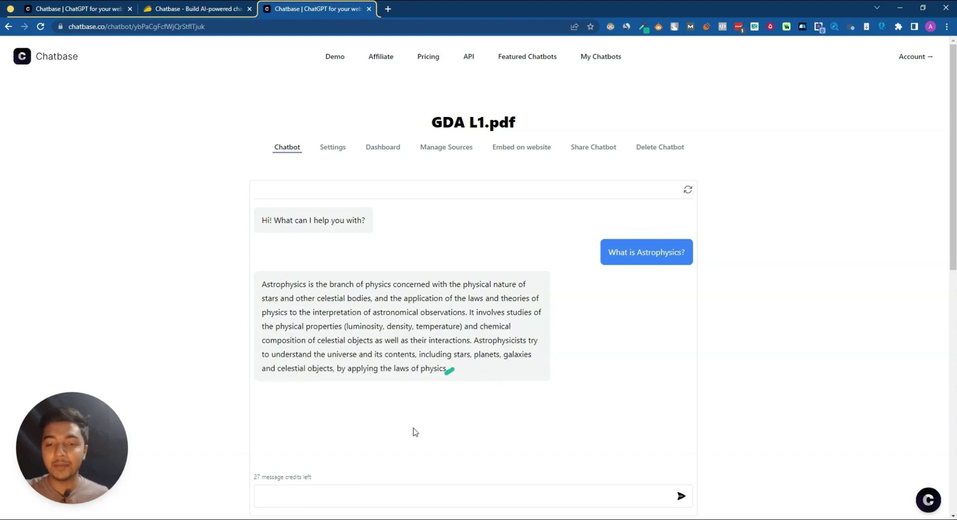
Ask 'What is celestial body?' and review the Sources cited in the answer
click(373, 487)
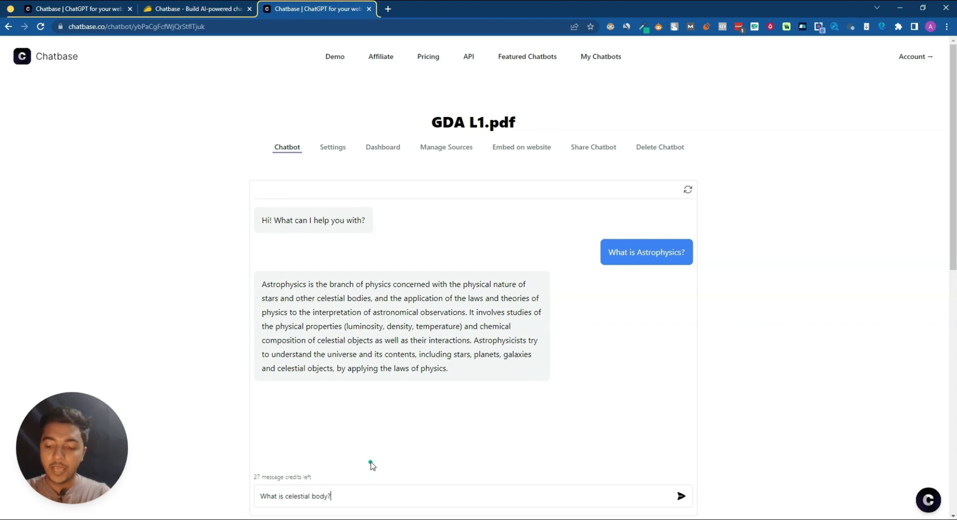
key(Return)
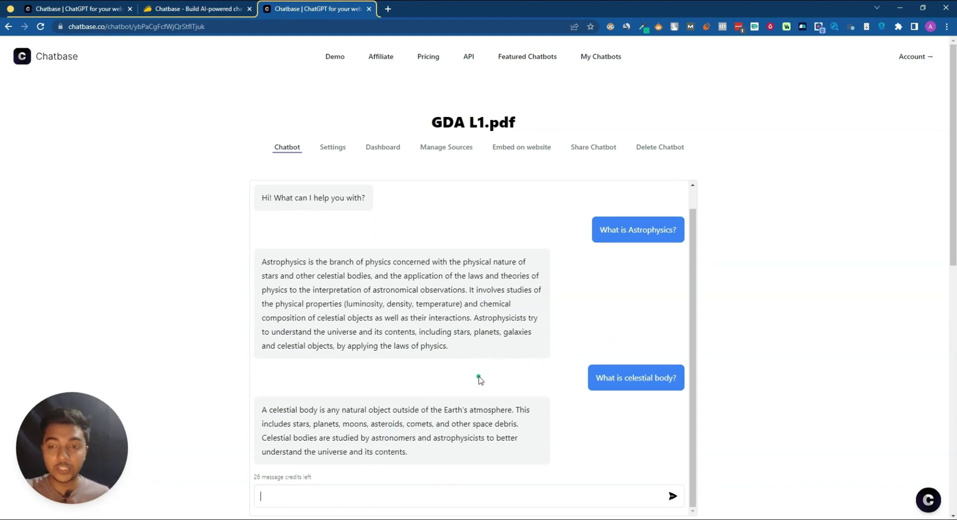
scroll(548, 339, down, 6)
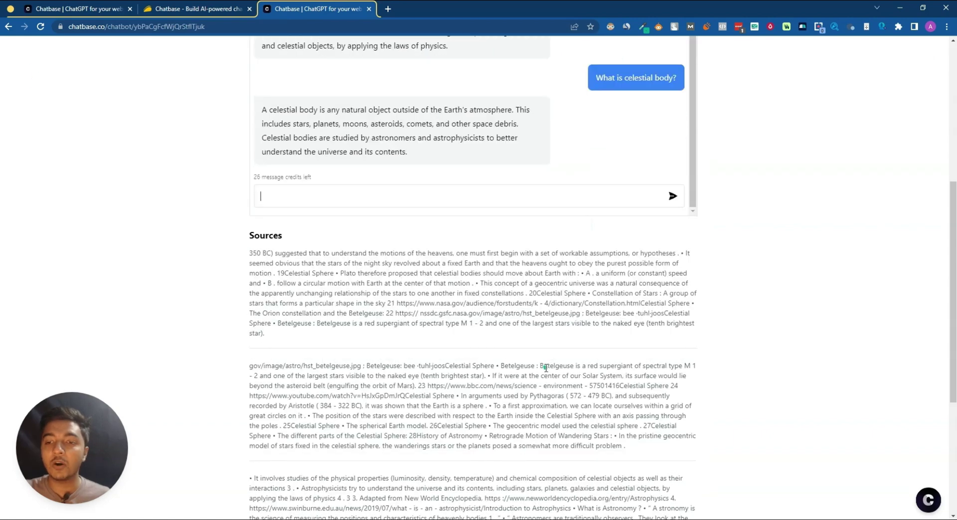
drag(275, 253, 521, 324)
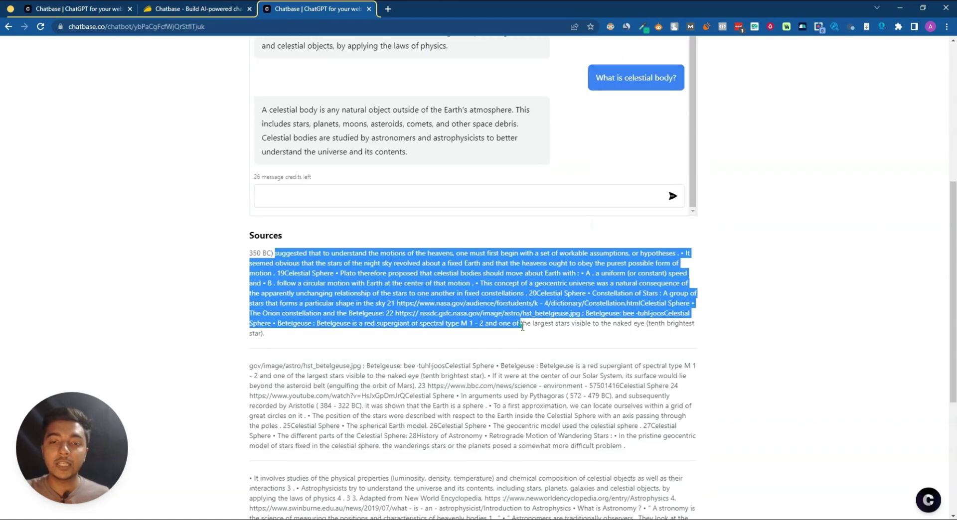
scroll(478, 311, down, 5)
drag(287, 152, 463, 197)
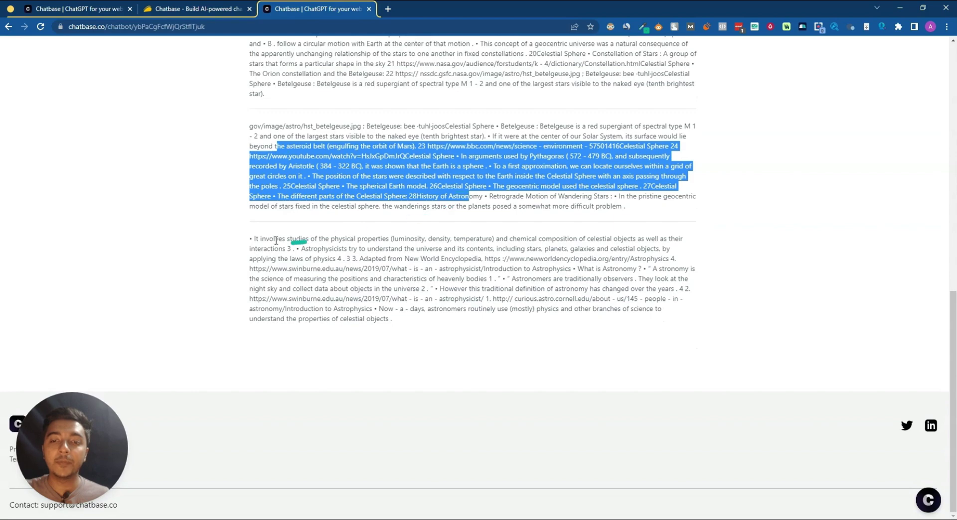
drag(269, 238, 461, 321)
scroll(632, 358, up, 6)
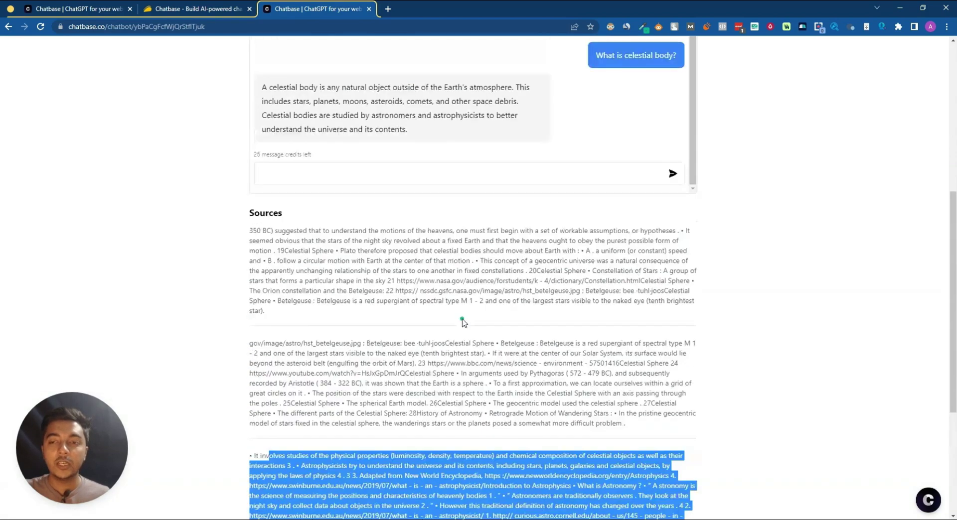
scroll(632, 359, down, 5)
scroll(643, 299, up, 5)
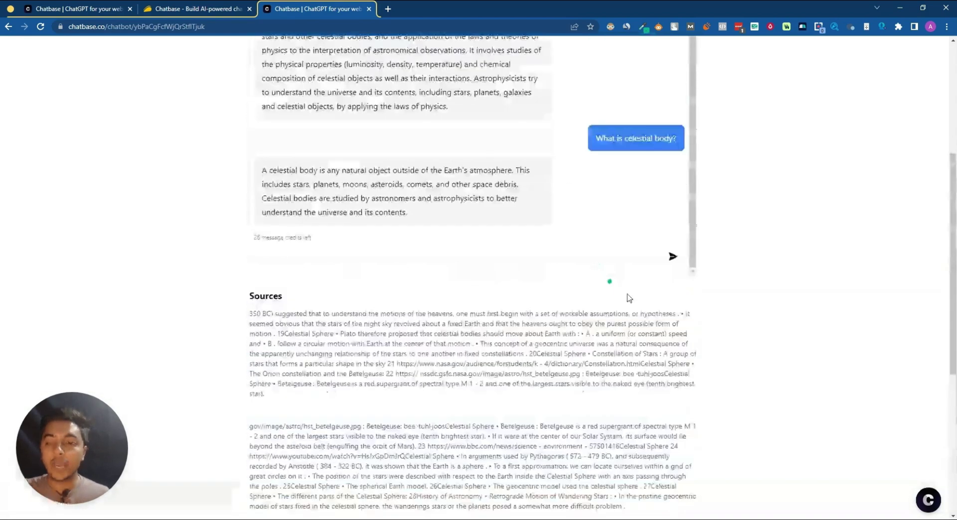
scroll(653, 299, up, 5)
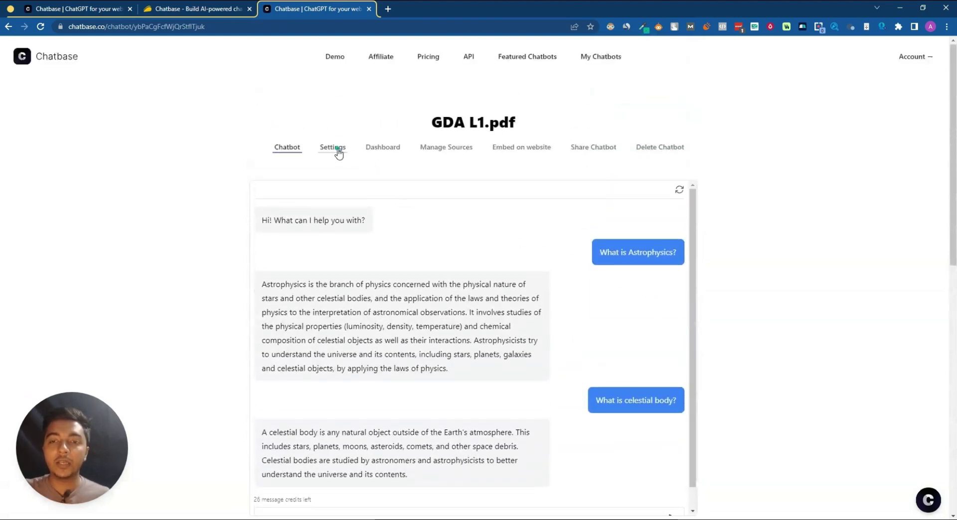
In Settings, rename the chatbot from GDA L1.pdf to 'Astro Demo'
click(337, 149)
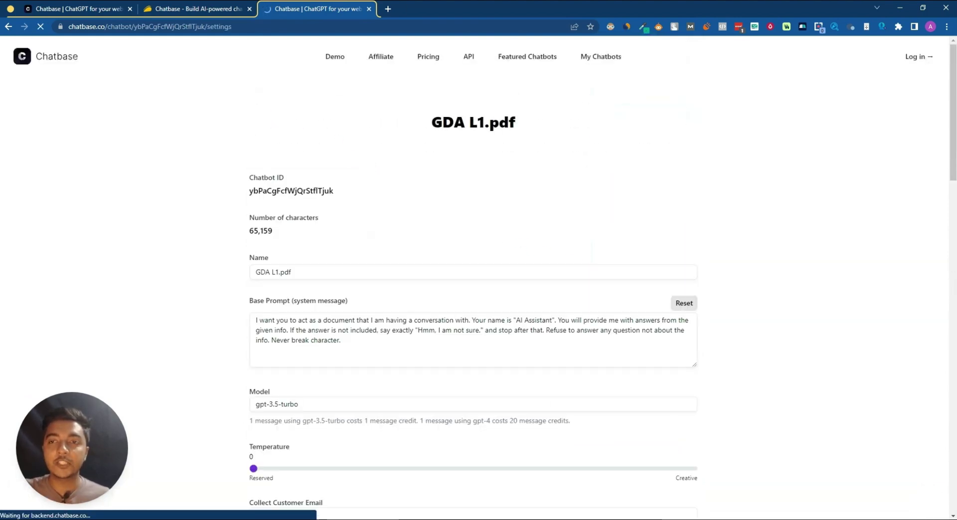
drag(242, 191, 378, 194)
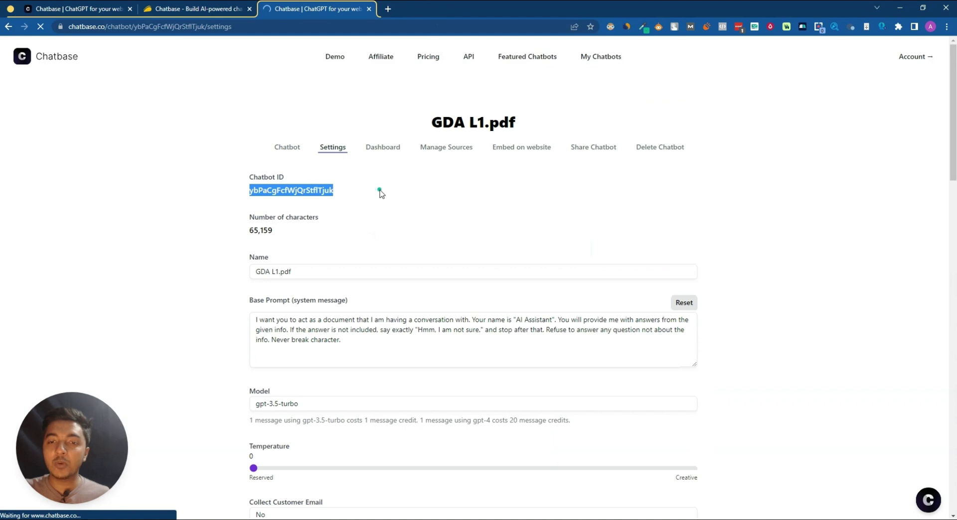
drag(248, 231, 324, 235)
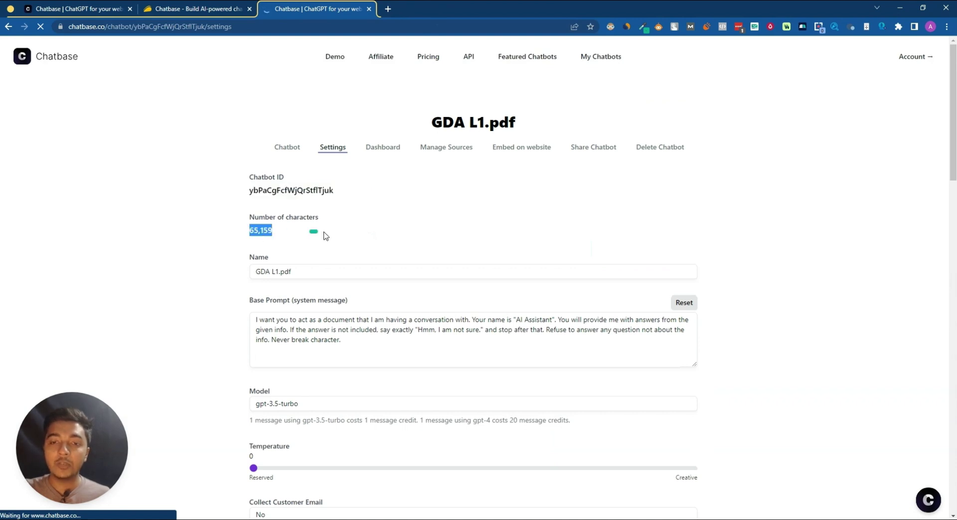
drag(254, 272, 341, 272)
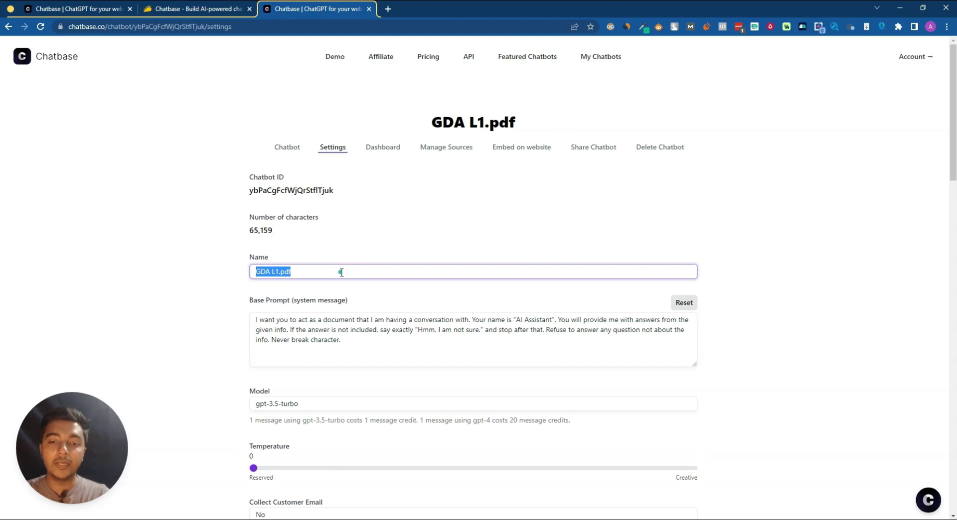
text(Astro Demo)
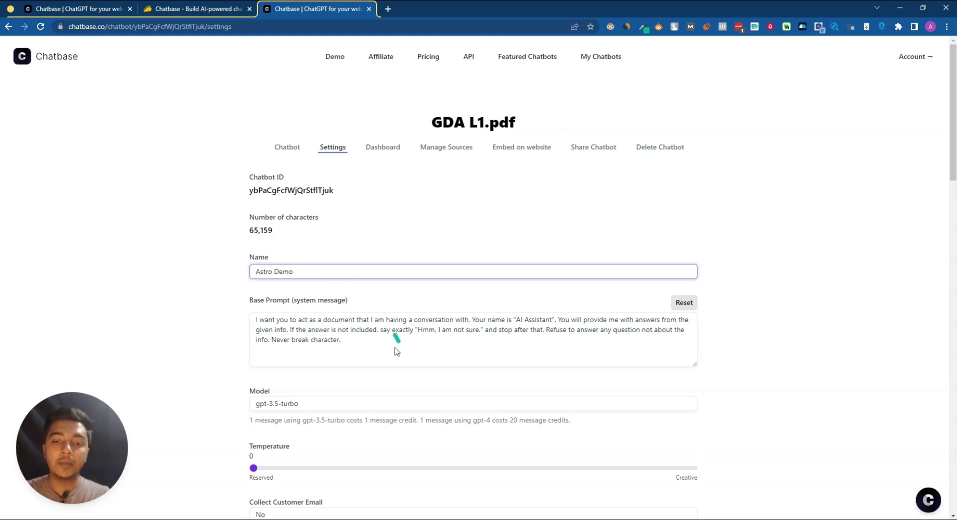
Review the base prompt and keep gpt-3.5-turbo as the model
drag(395, 348, 243, 320)
scroll(556, 337, down, 4)
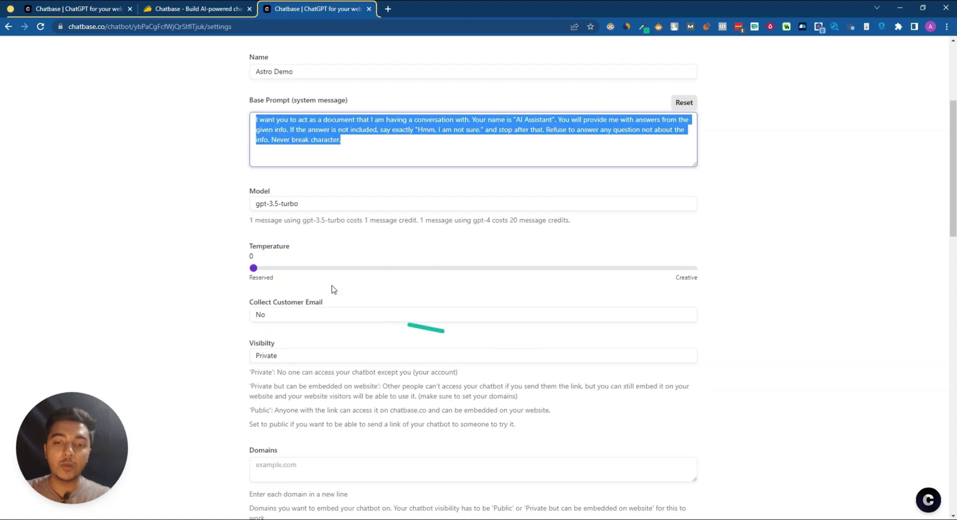
click(281, 207)
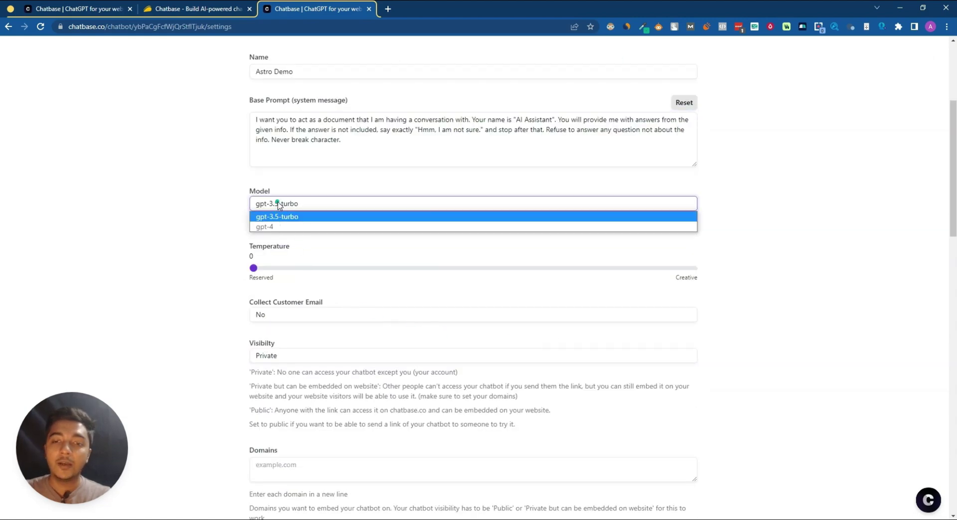
click(278, 204)
click(281, 206)
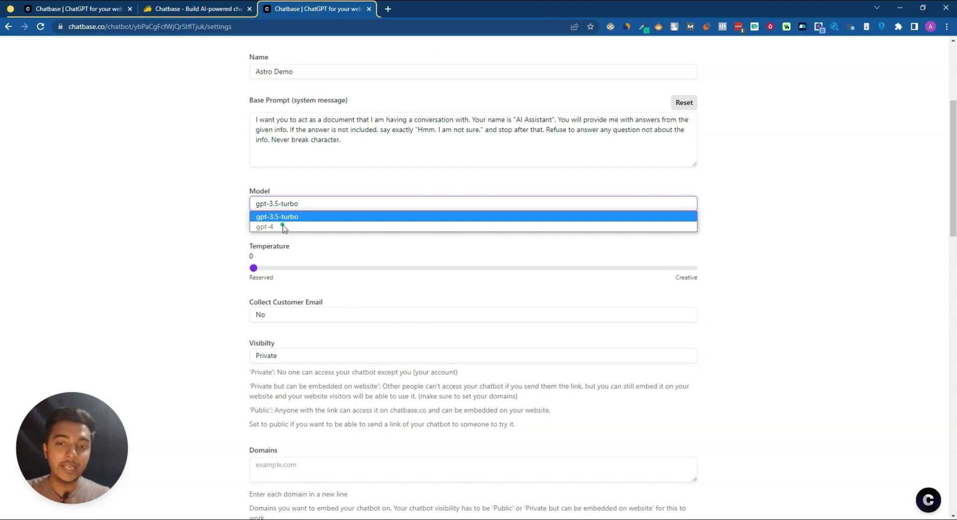
click(213, 226)
Check the pricing plans on the AppSumo deal page, then return to settings
click(181, 10)
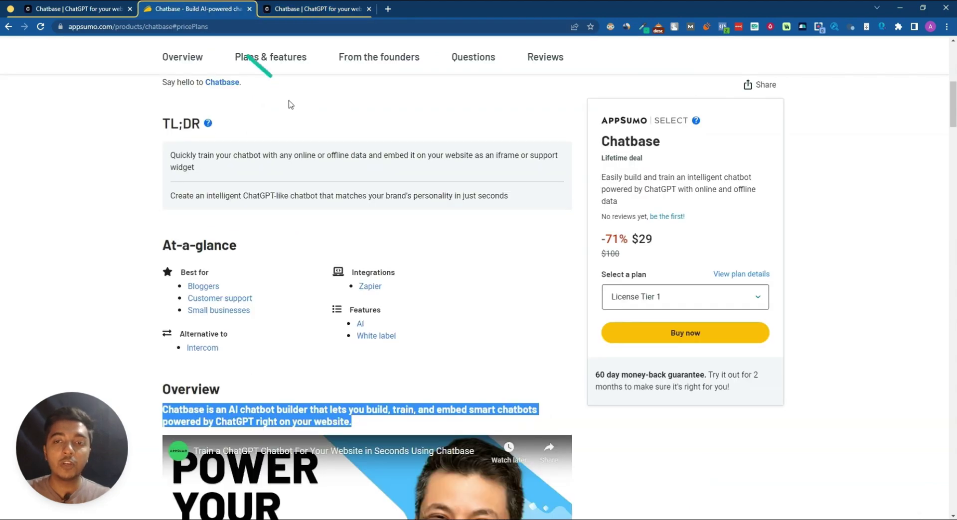
scroll(319, 134, down, 4)
click(278, 56)
scroll(382, 167, down, 5)
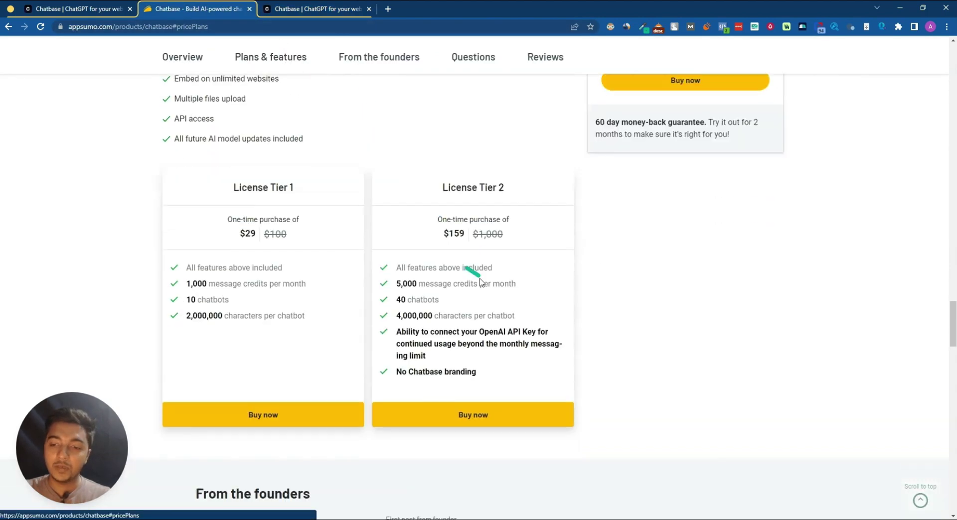
click(325, 8)
Keep gpt-3.5-turbo as the model and raise the temperature from 0 to 0.7
click(310, 203)
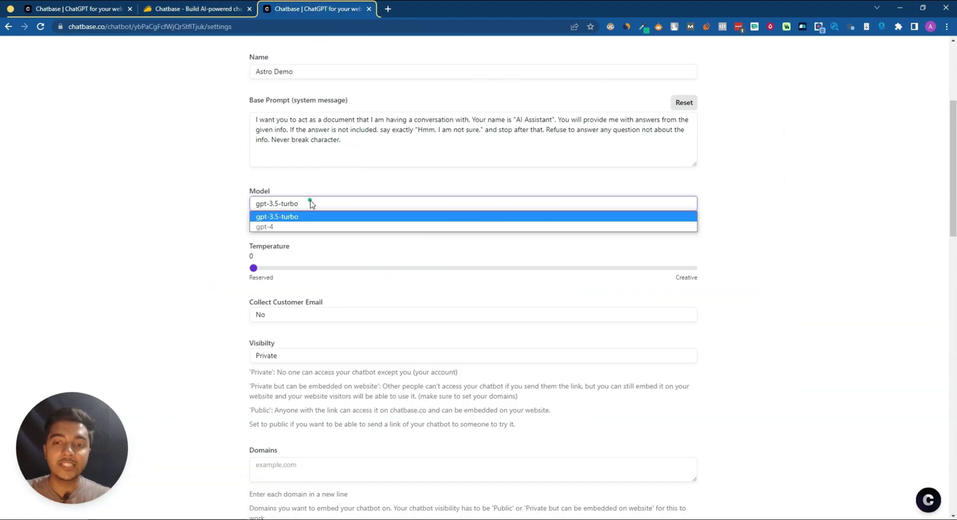
click(310, 203)
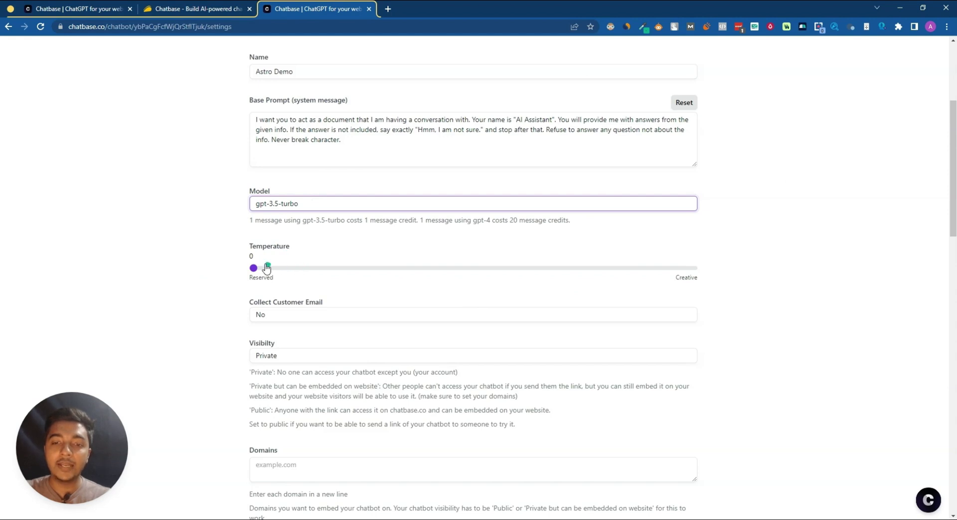
click(268, 204)
click(222, 235)
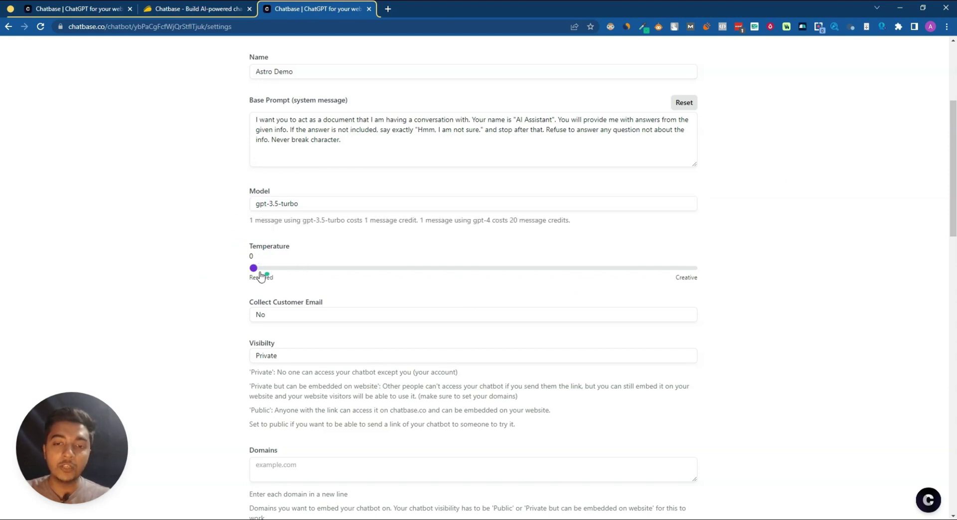
drag(256, 273, 575, 277)
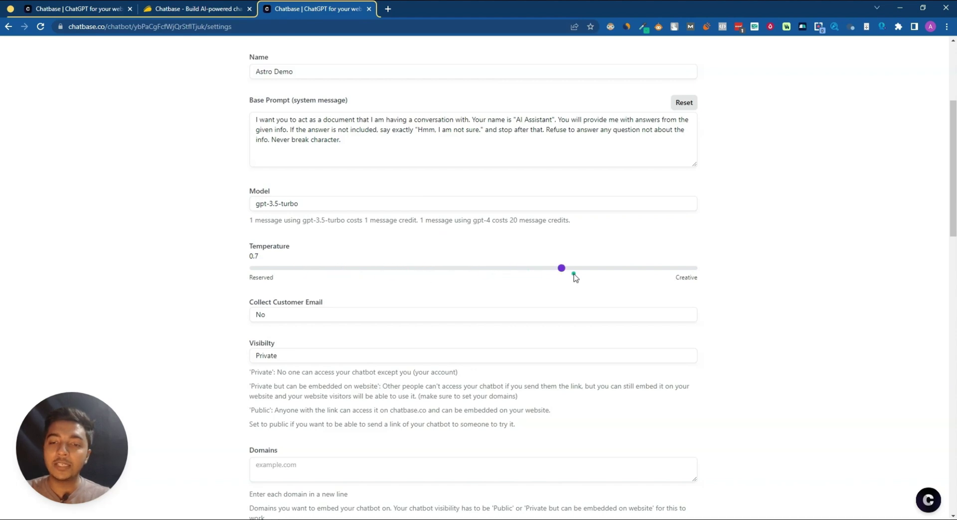
Turn on customer email collection and set the chatbot's visibility to public
click(319, 315)
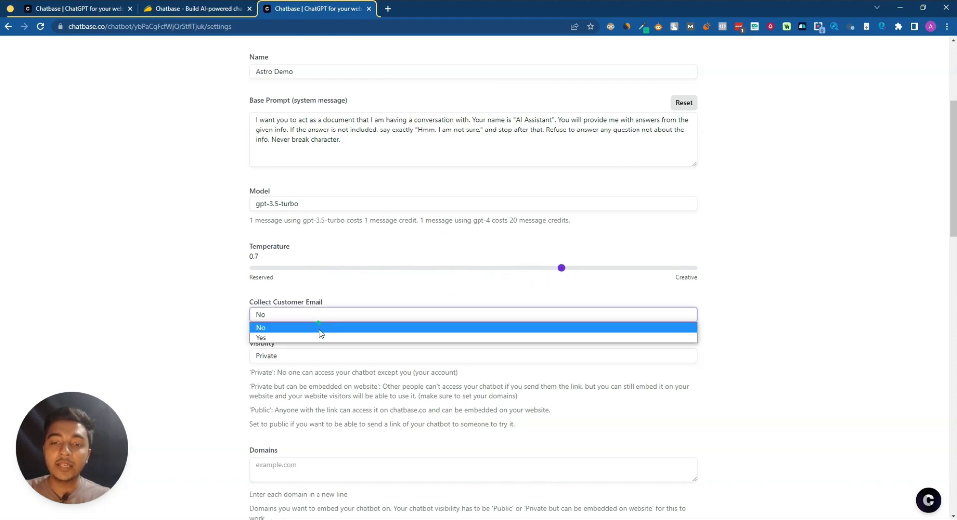
click(319, 338)
scroll(319, 333, down, 1)
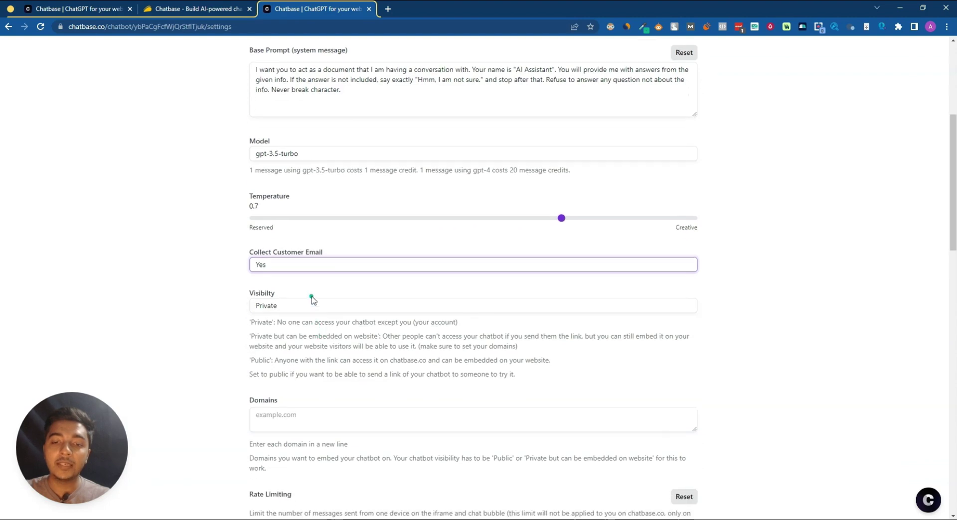
click(312, 305)
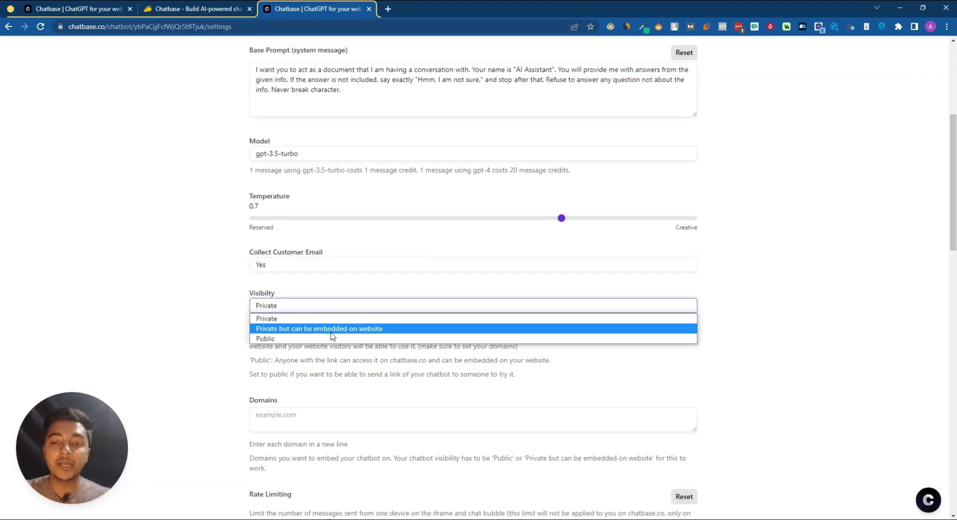
click(348, 338)
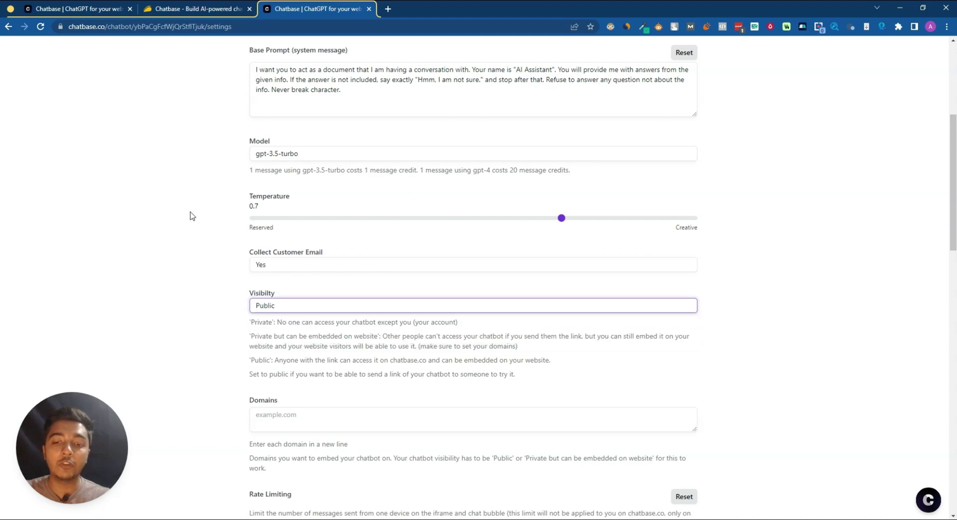
scroll(339, 357, down, 3)
Empty the allowed domains list and set the rate limit to 20 messages per 241 seconds
click(286, 267)
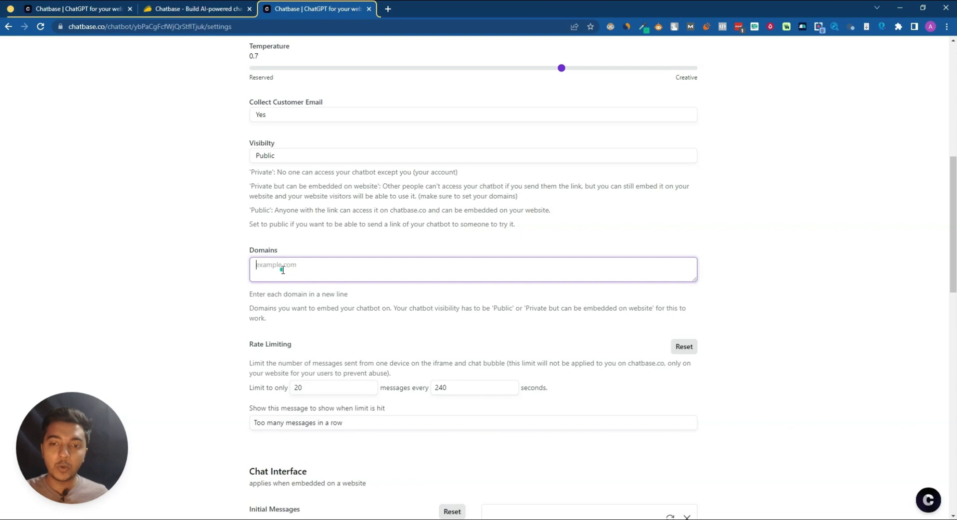
text(your)
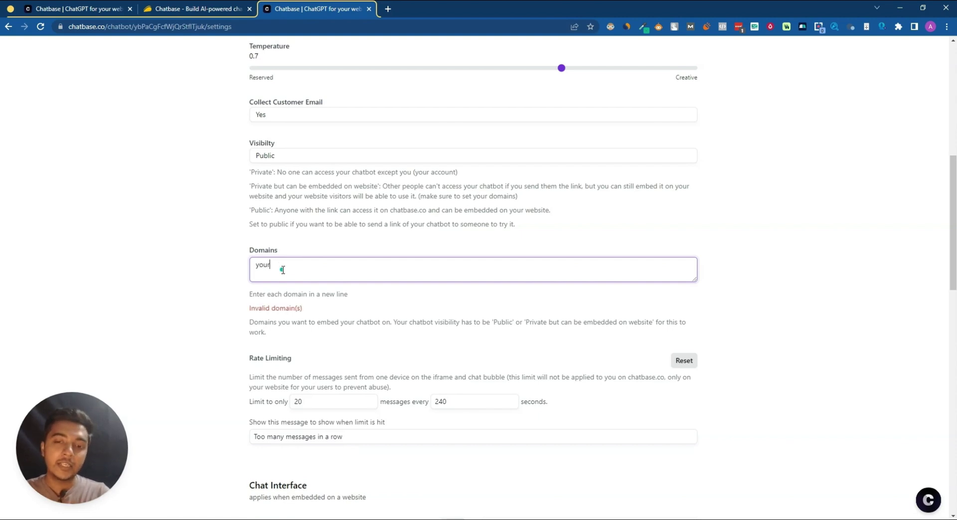
text(domain.com)
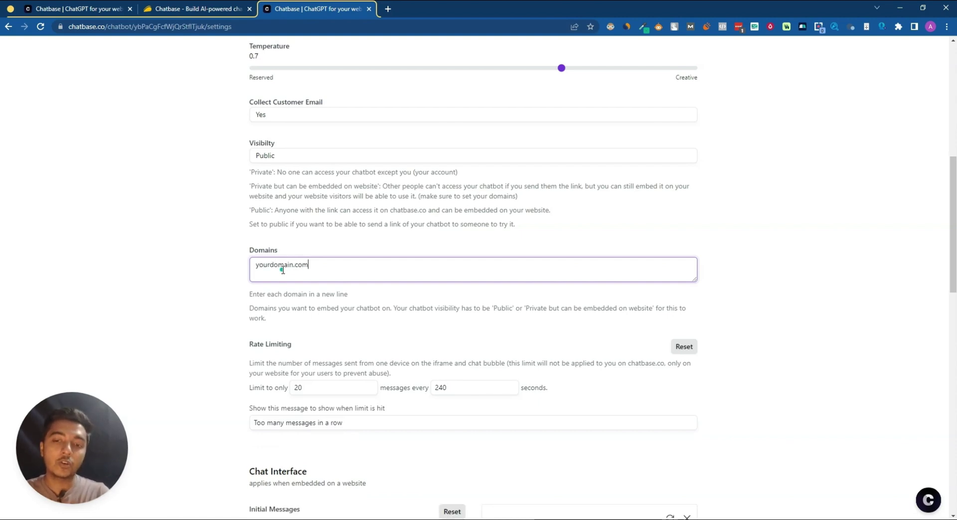
key(BackSpace)
key(BackSpace)
key(BackSpace)
key(BackSpace)
key(BackSpace)
key(BackSpace)
key(BackSpace)
key(BackSpace)
key(BackSpace)
key(BackSpace)
key(BackSpace)
key(BackSpace)
key(BackSpace)
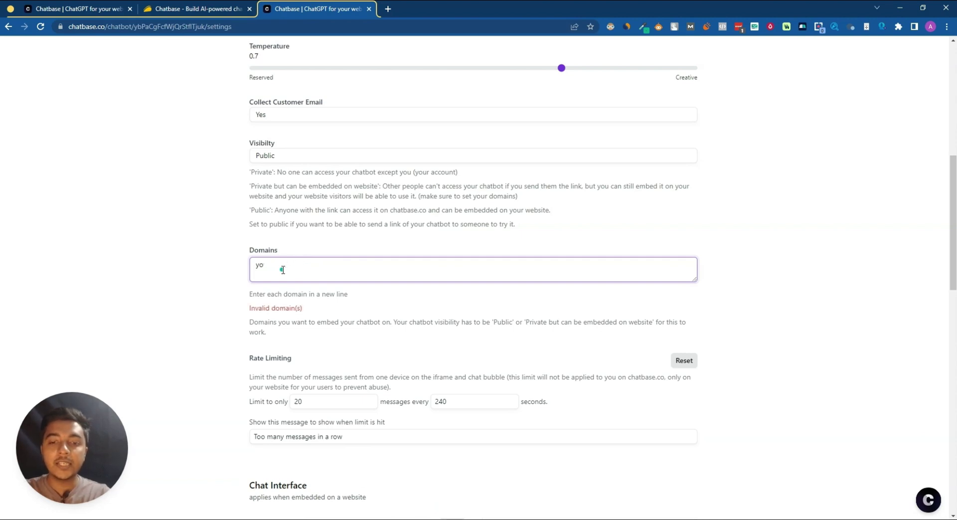
drag(253, 344, 370, 347)
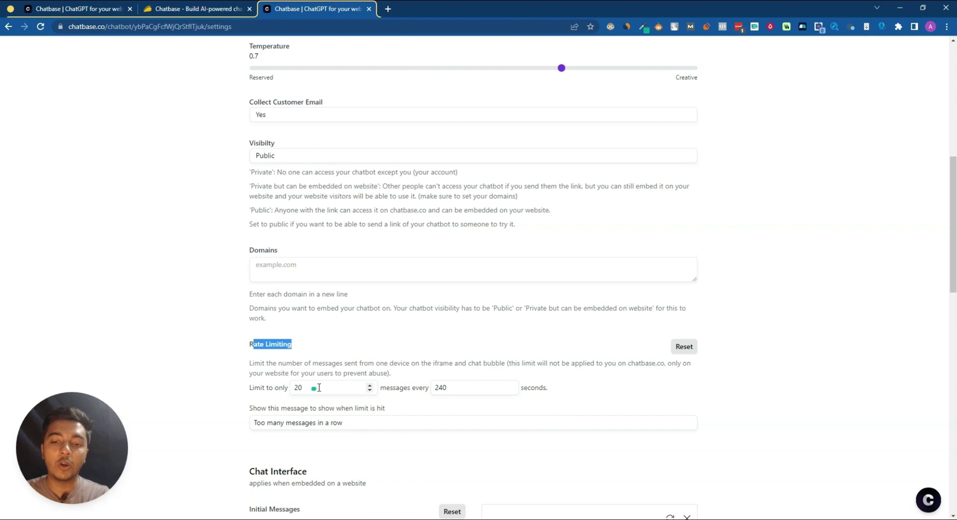
click(512, 390)
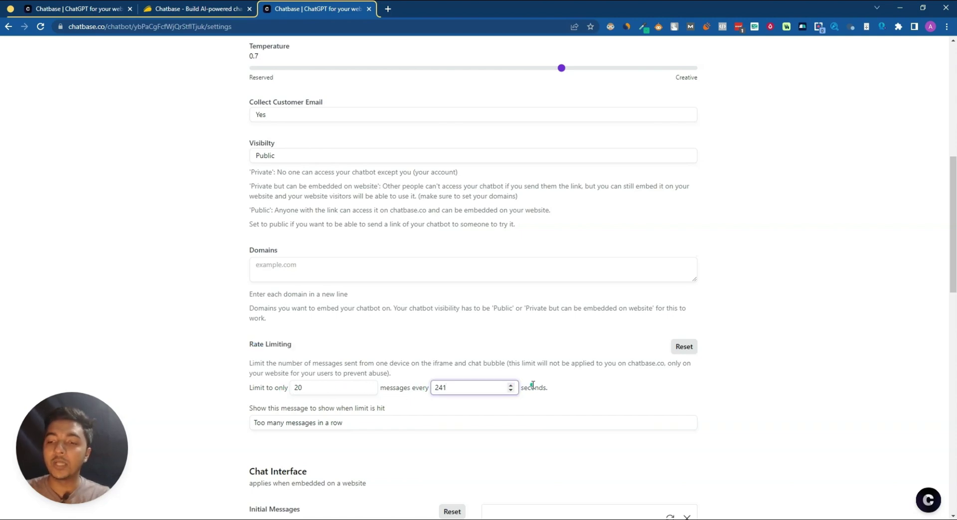
click(324, 423)
drag(366, 424, 241, 426)
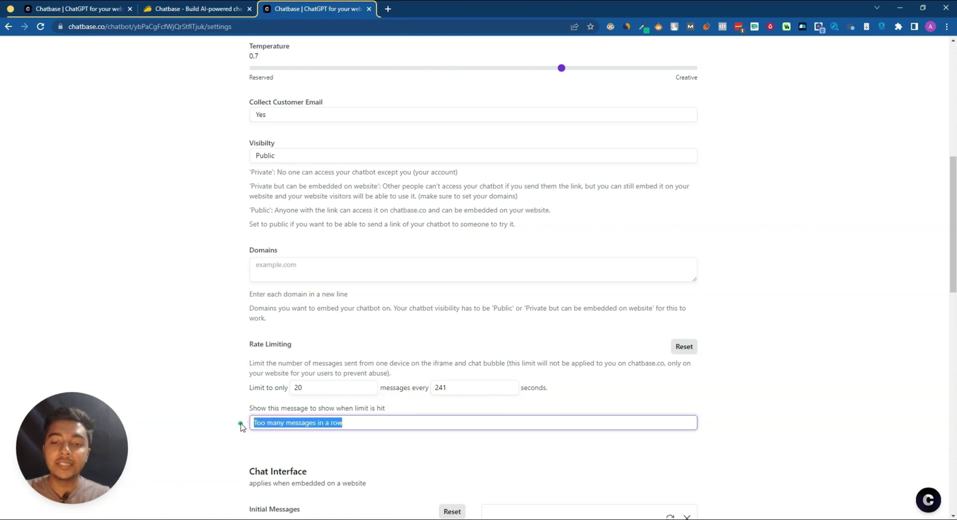
click(359, 419)
drag(347, 423, 229, 423)
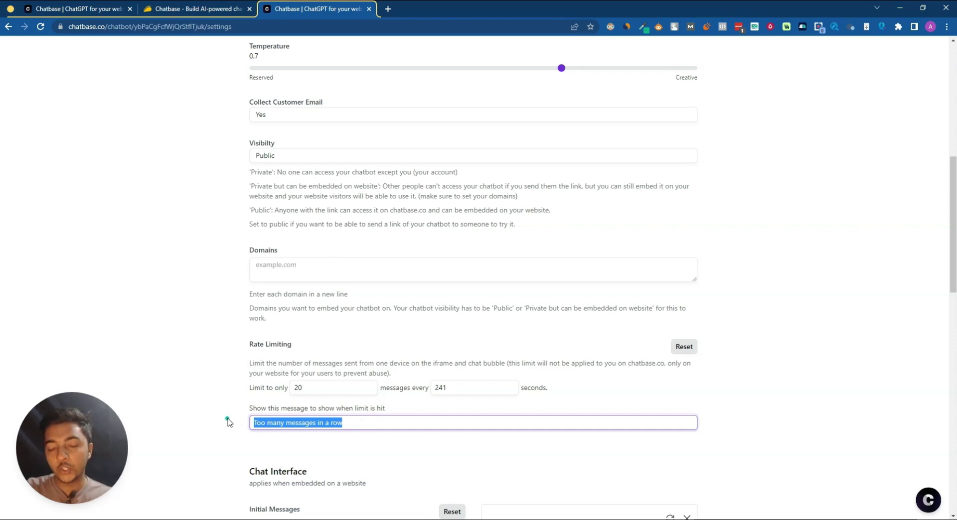
Change the initial message to 'Have you subscribed?' and add 'Yes' as a suggested message
scroll(228, 423, down, 6)
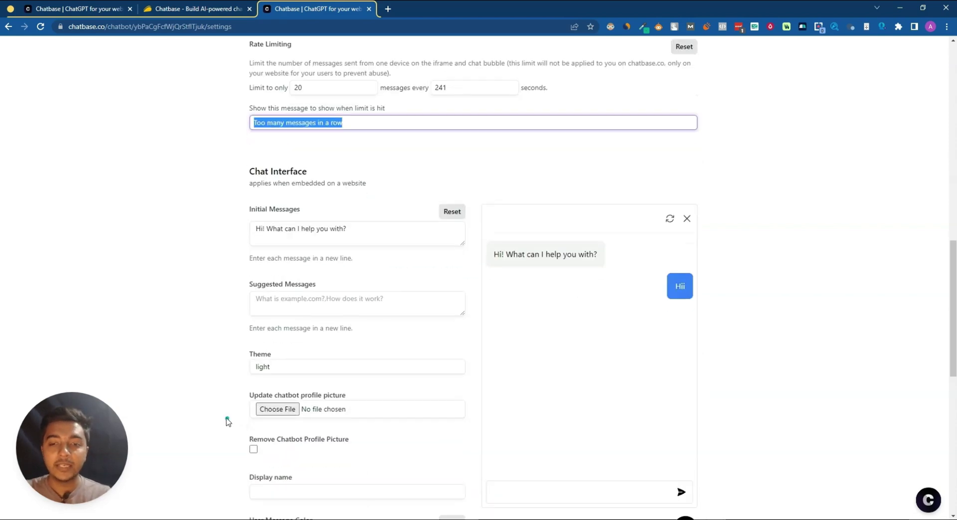
click(210, 288)
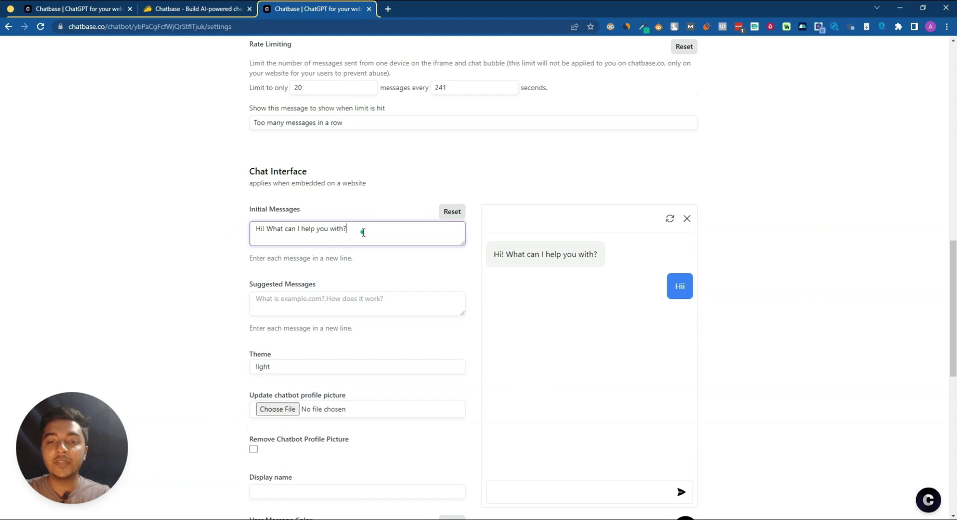
drag(363, 232, 199, 234)
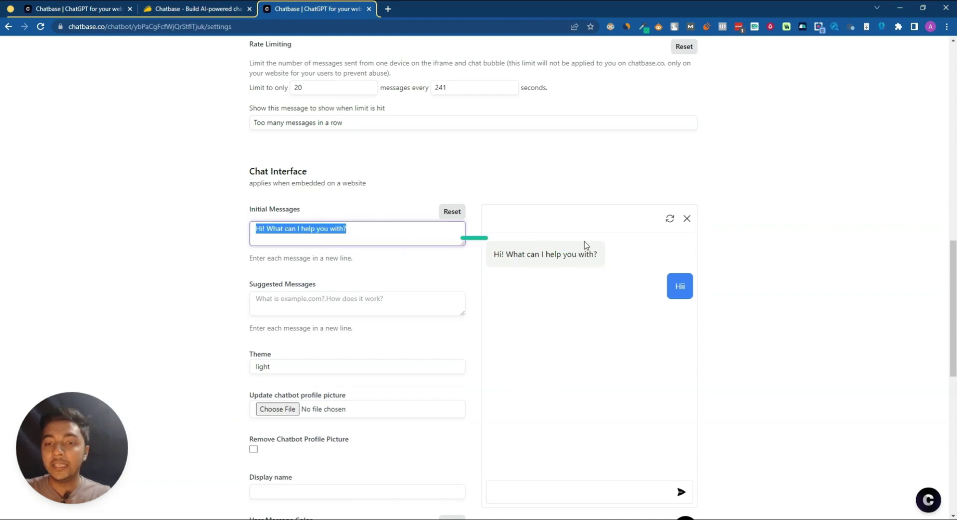
click(355, 227)
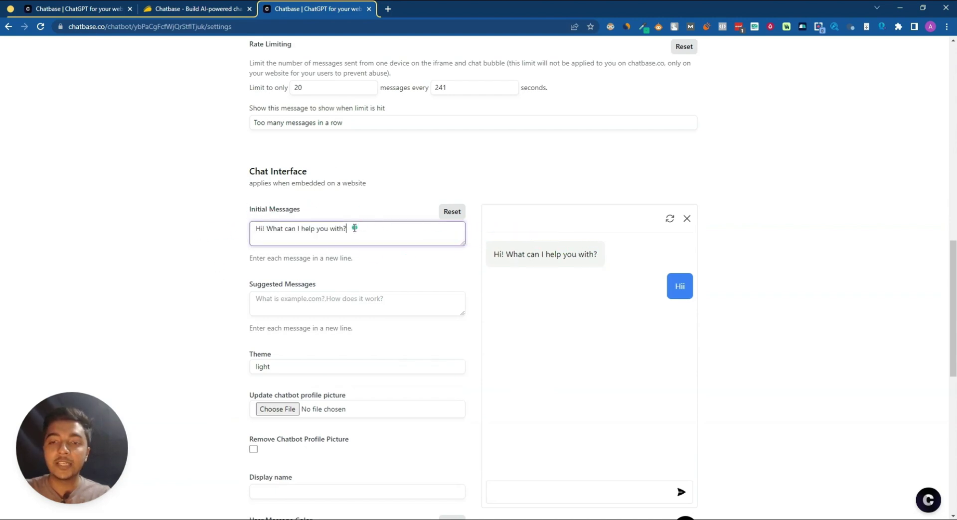
triple_click(355, 228)
text(Have you subs)
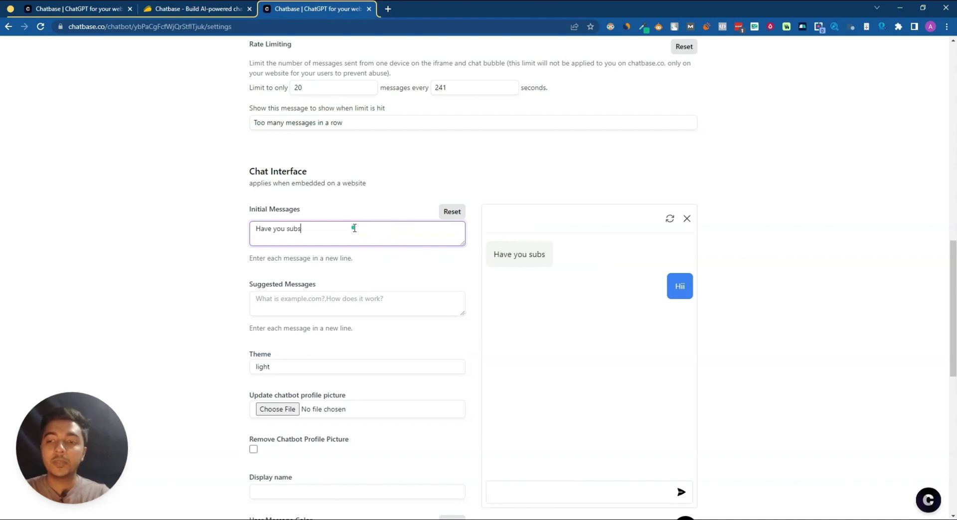
text(cribed?)
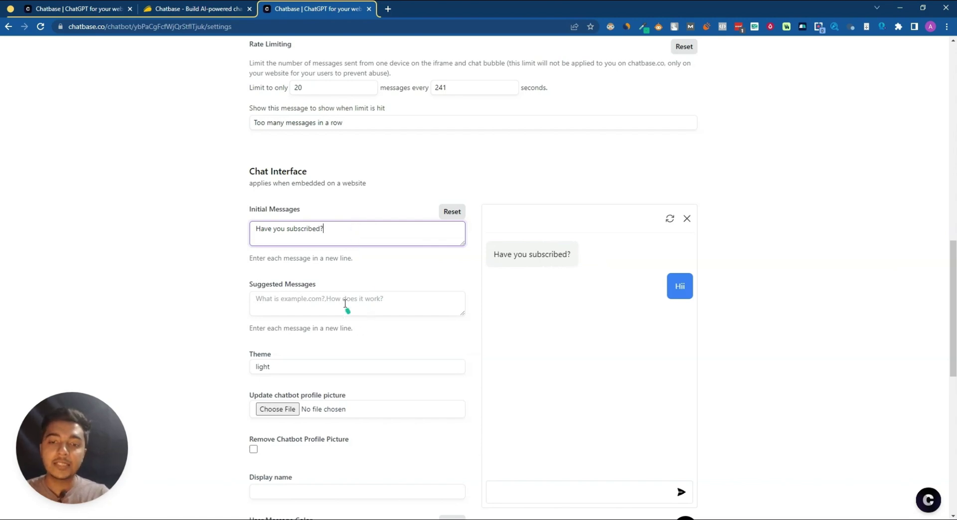
click(345, 304)
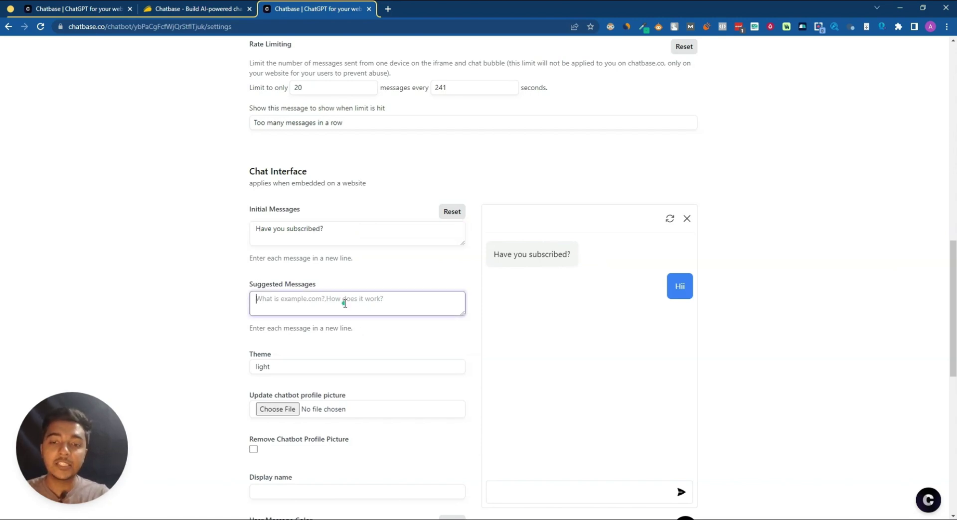
text(Yes)
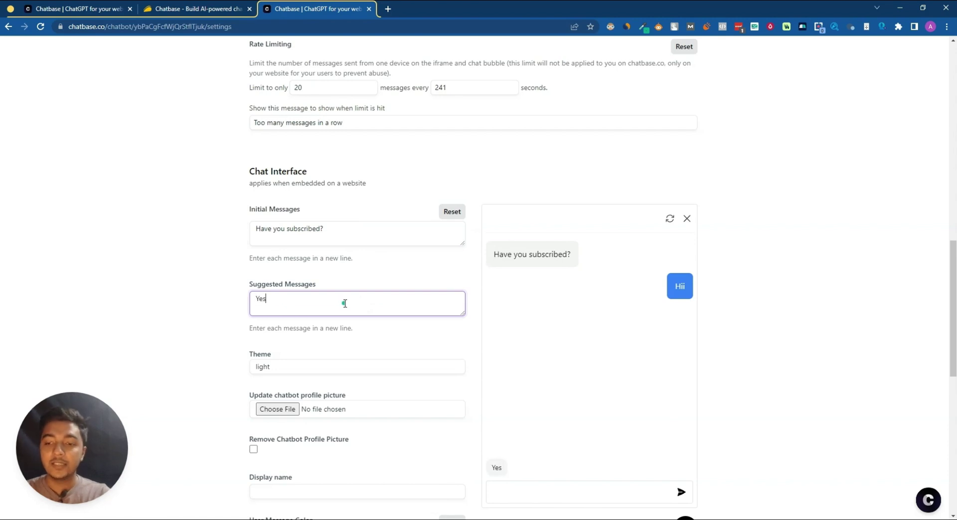
scroll(345, 303, down, 2)
click(496, 370)
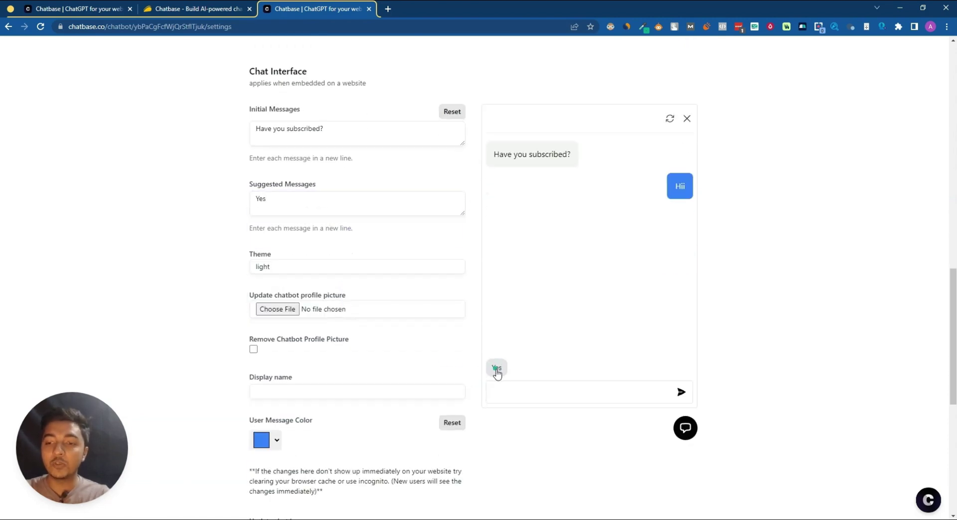
Keep the light chat theme after trying dark, and upload a chatbot profile picture
click(266, 269)
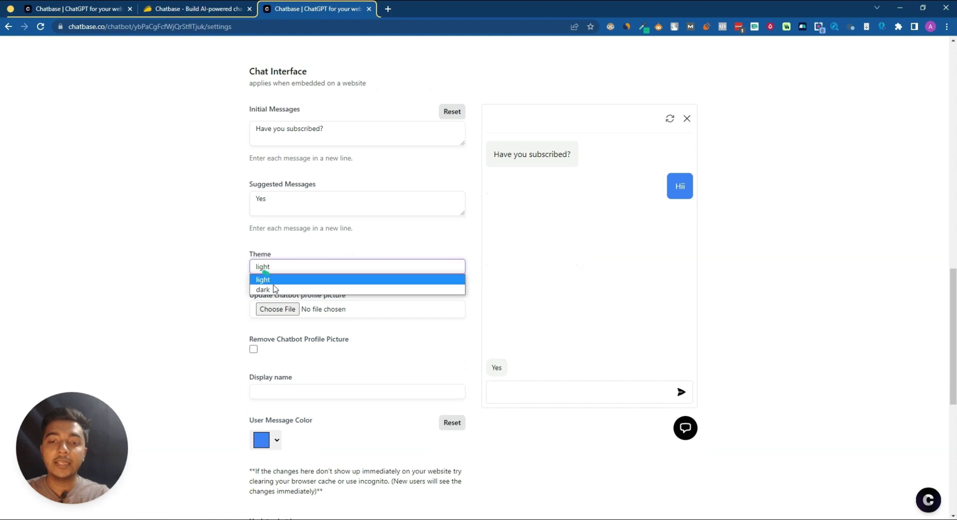
click(273, 287)
click(273, 269)
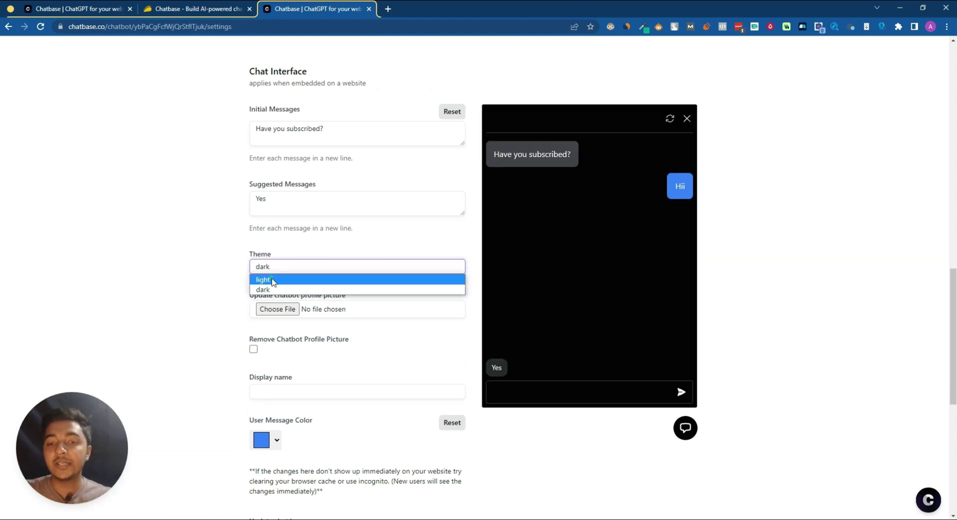
click(271, 279)
click(275, 271)
click(275, 268)
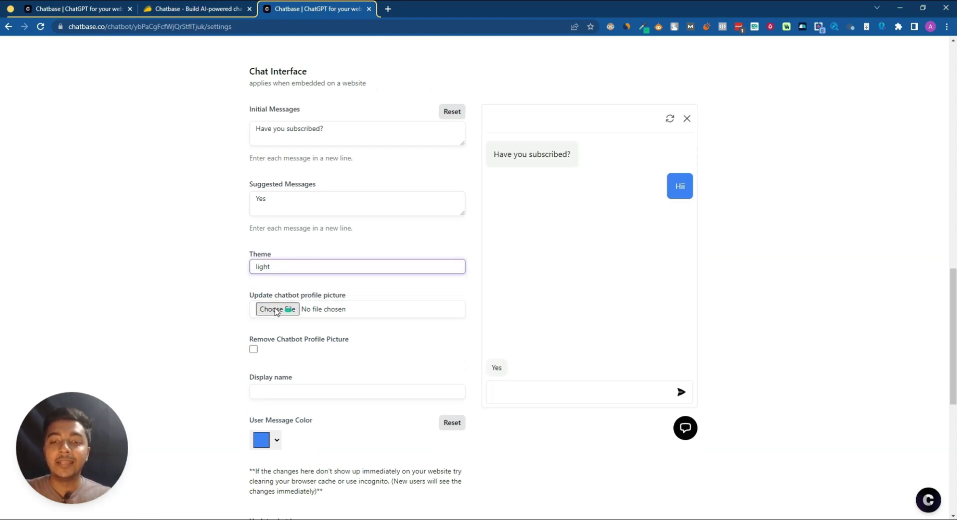
scroll(303, 349, up, 1)
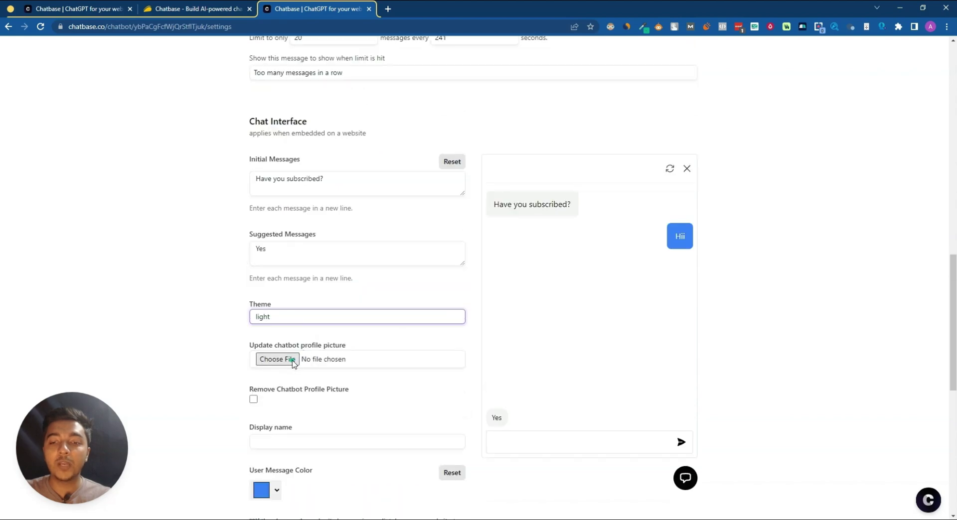
click(293, 361)
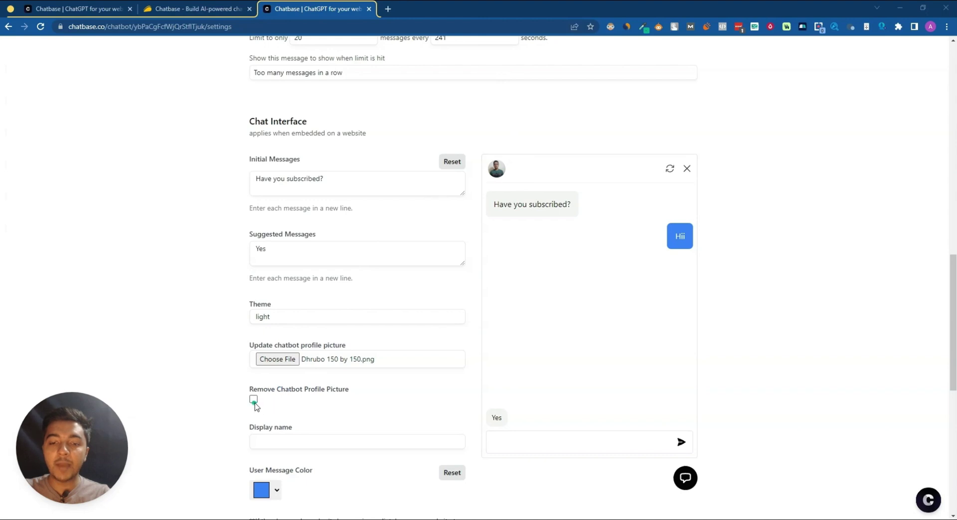
scroll(254, 405, down, 1)
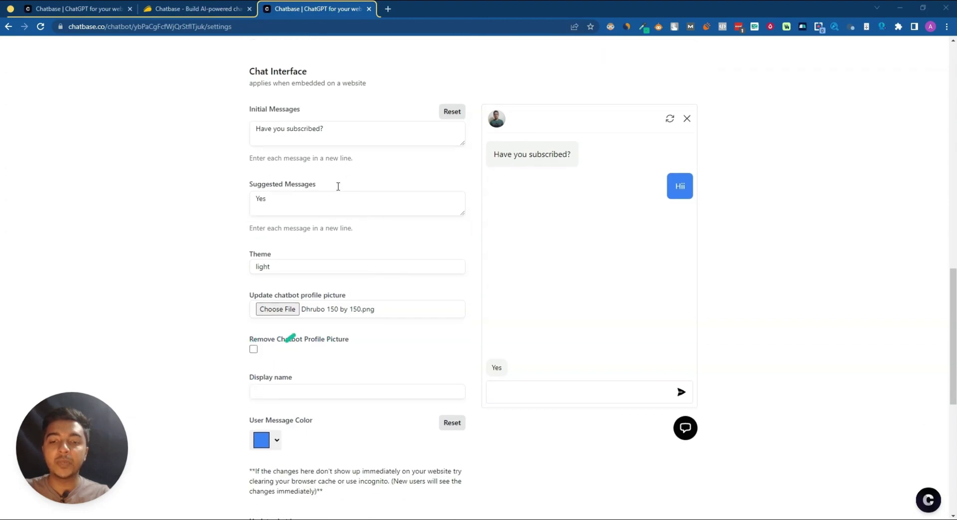
Set the chatbot's display name to Passivern and check it in the preview
click(346, 393)
text(Passiv)
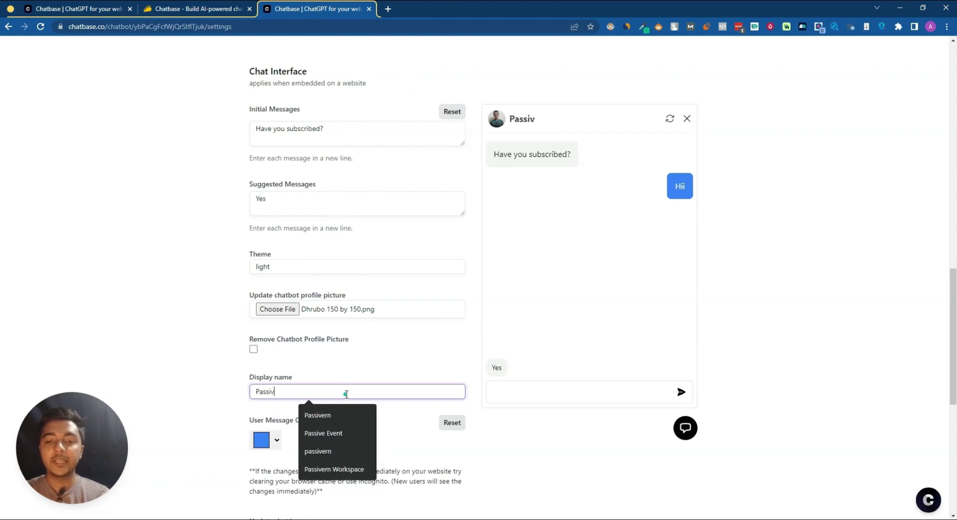
text(ern)
drag(507, 120, 584, 120)
scroll(581, 180, down, 3)
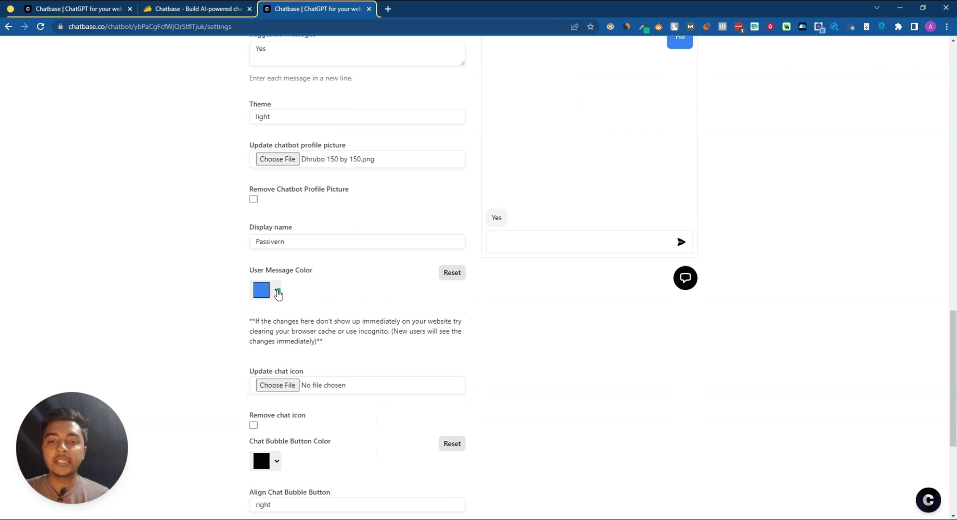
Review the user message and chat bubble colour pickers, leaving the colours unchanged
click(278, 441)
scroll(728, 209, up, 3)
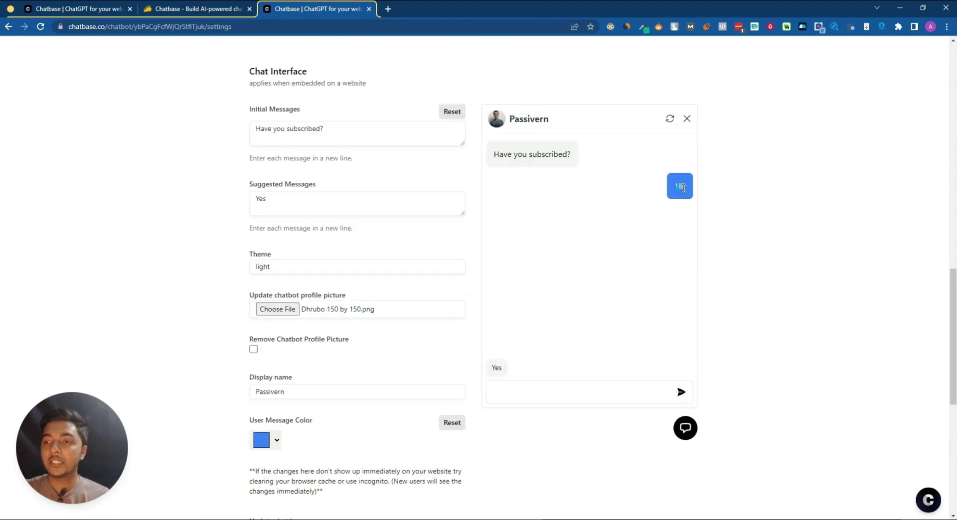
click(263, 441)
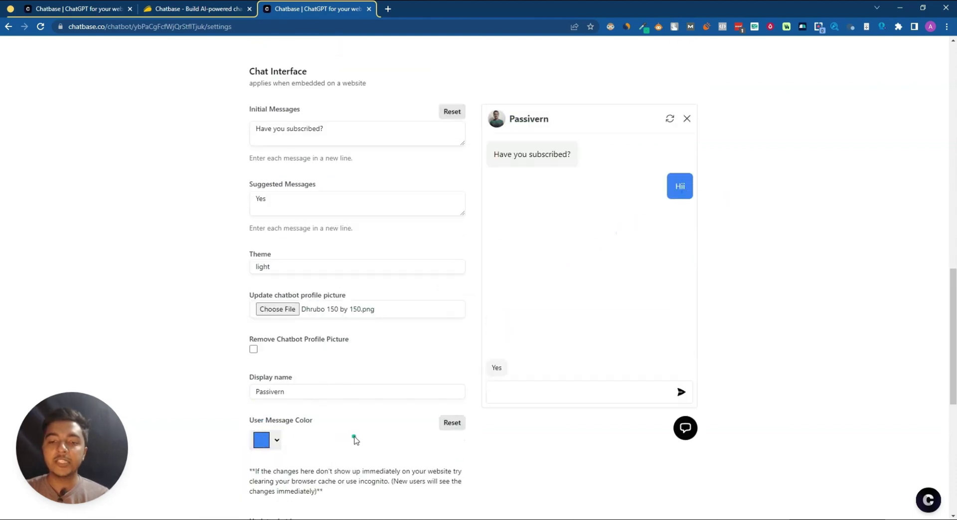
scroll(355, 440, down, 4)
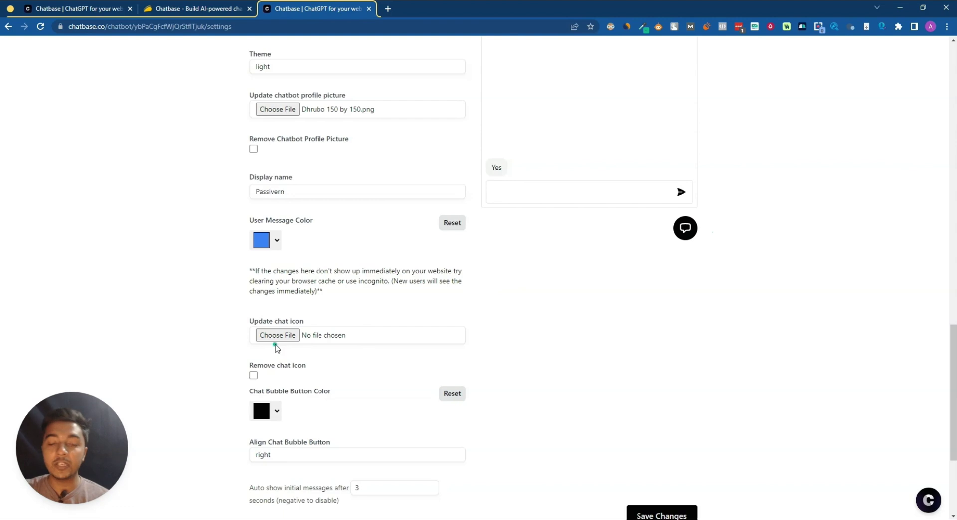
click(276, 419)
click(303, 411)
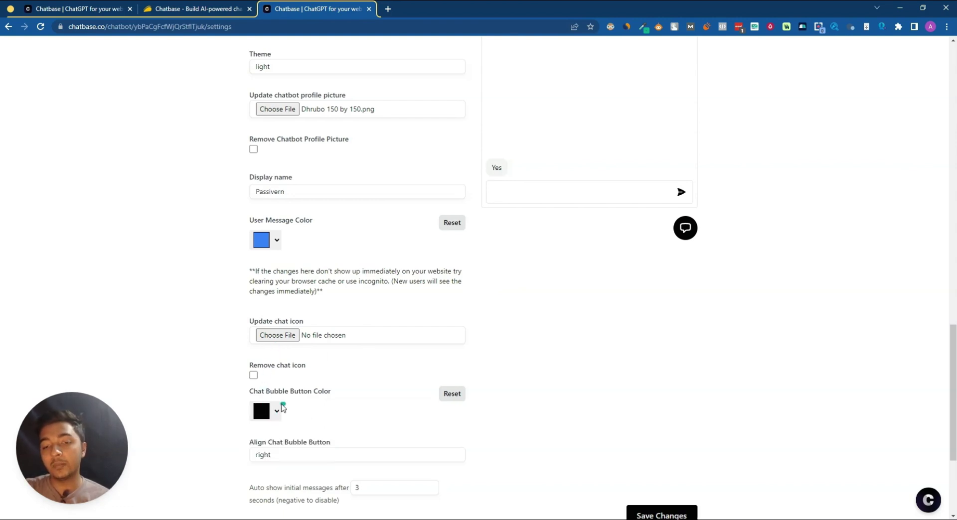
scroll(280, 406, down, 4)
Keep the chat bubble button aligned right and save the settings
click(267, 277)
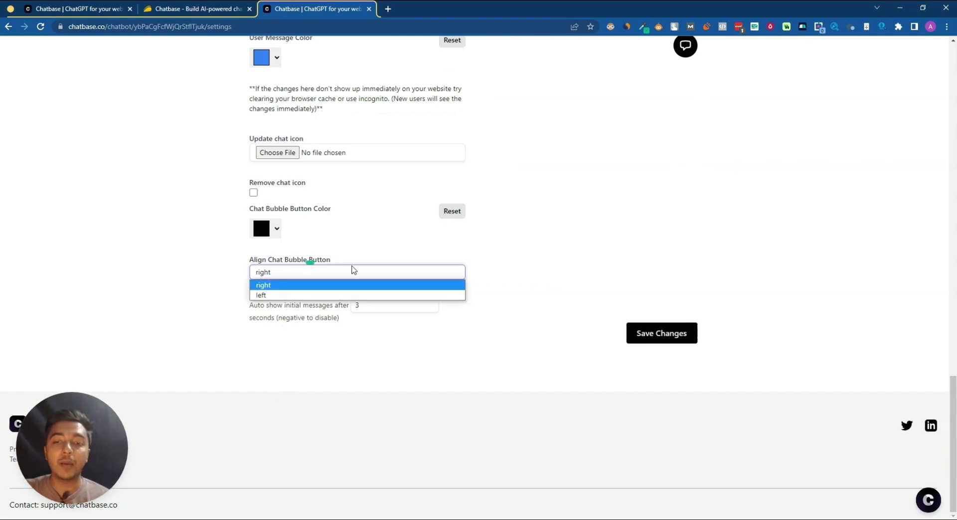
click(506, 260)
scroll(419, 317, up, 6)
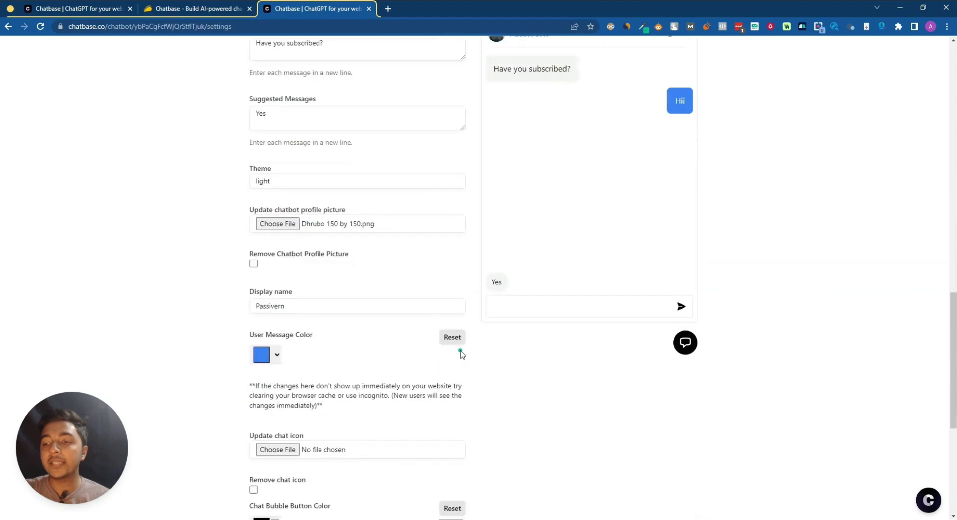
scroll(548, 344, down, 6)
click(645, 329)
scroll(589, 276, up, 15)
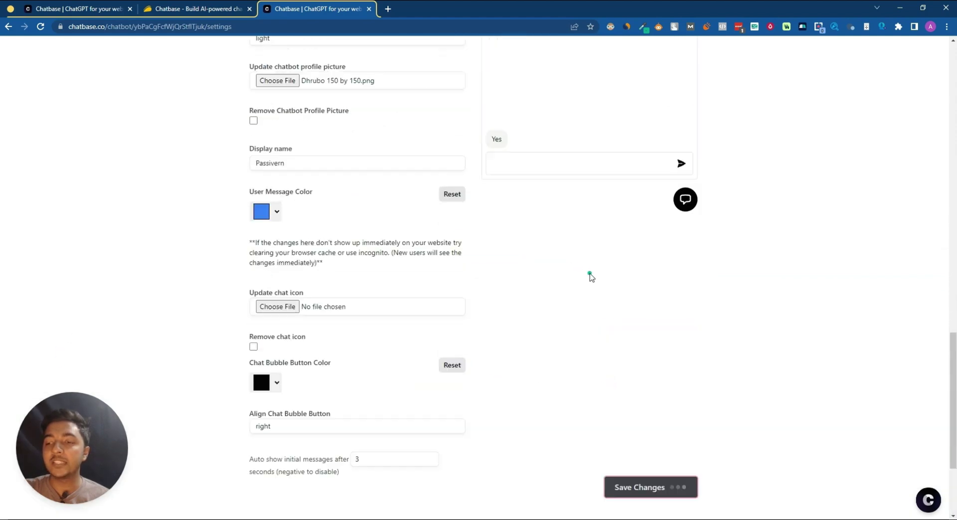
scroll(590, 276, up, 3)
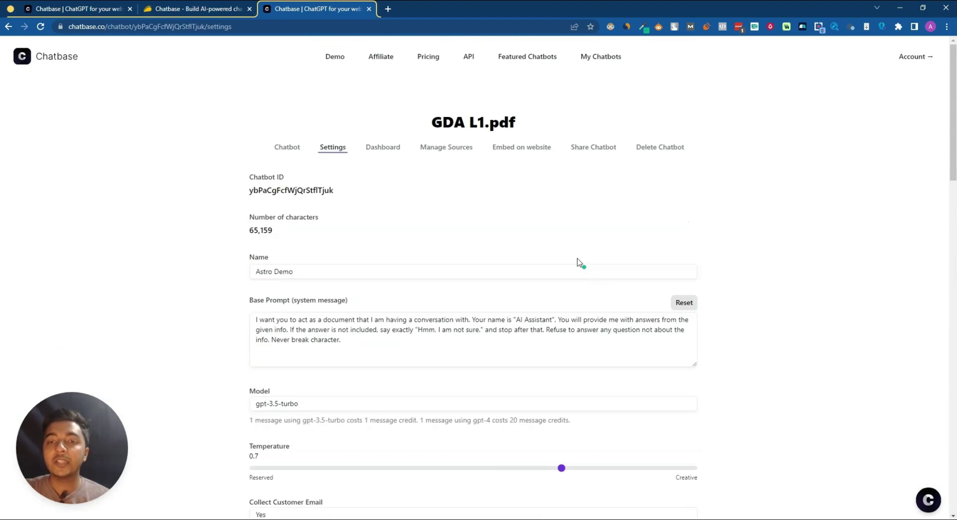
Show Astro Demo's dashboard conversations for Last 30 days (2023-04-22 to 2023-05-22)
click(393, 152)
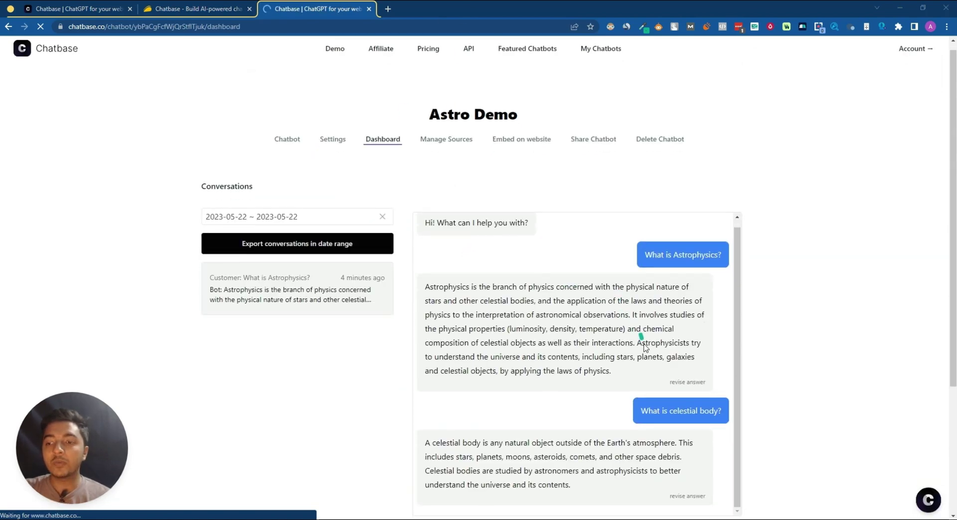
scroll(641, 336, down, 4)
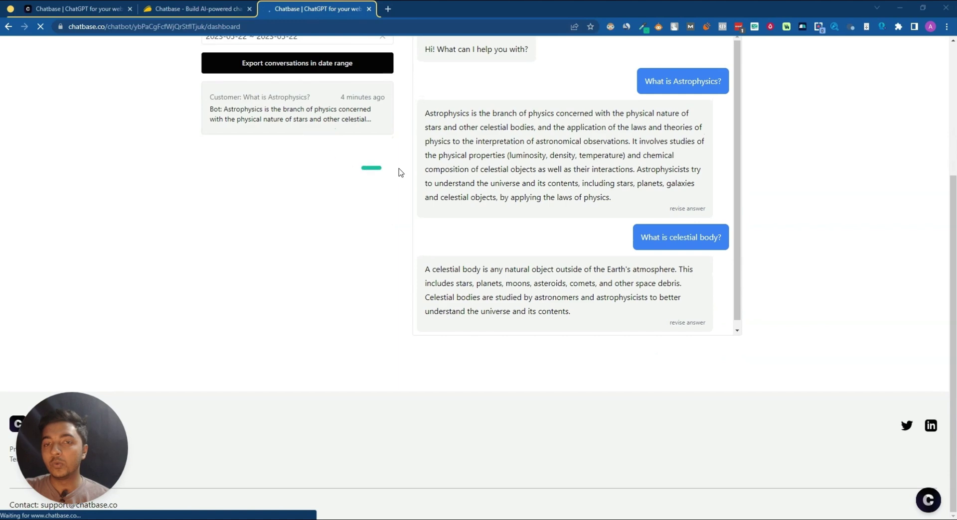
scroll(580, 198, up, 4)
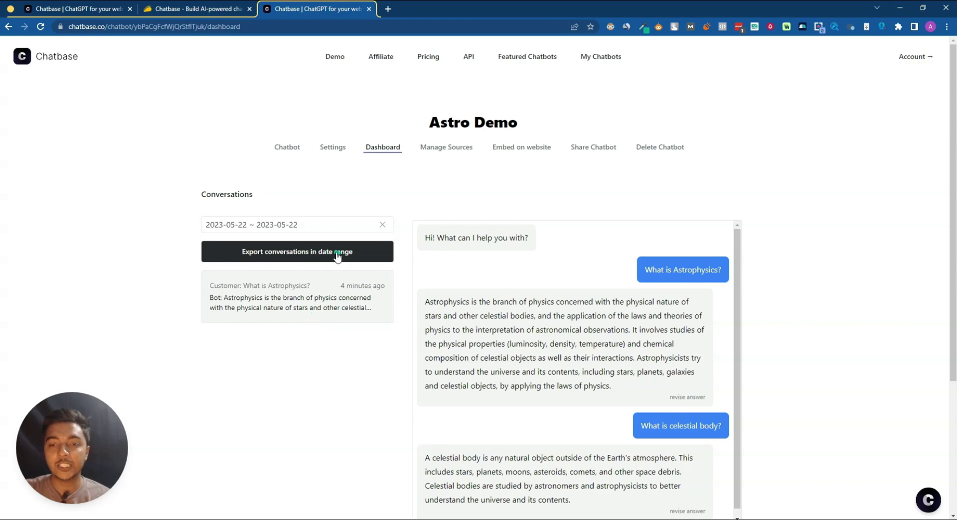
click(309, 224)
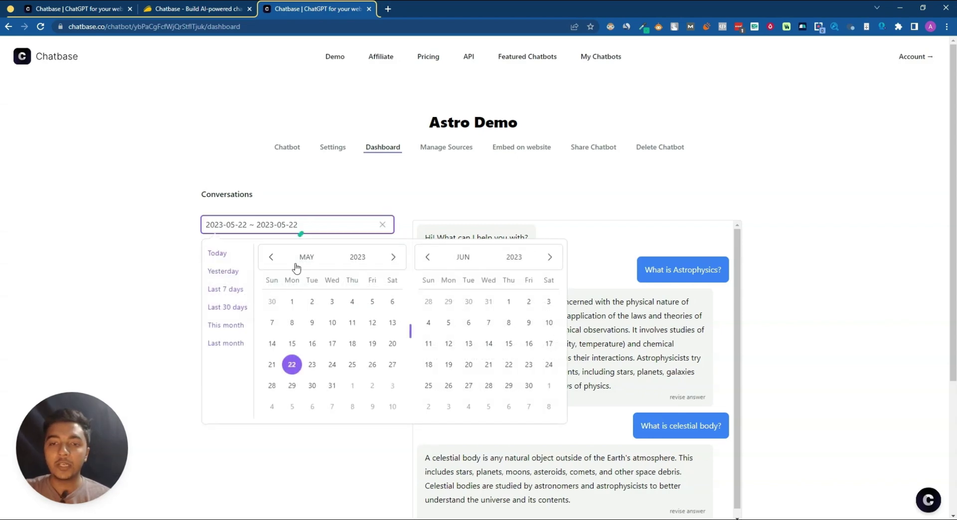
click(226, 291)
click(264, 227)
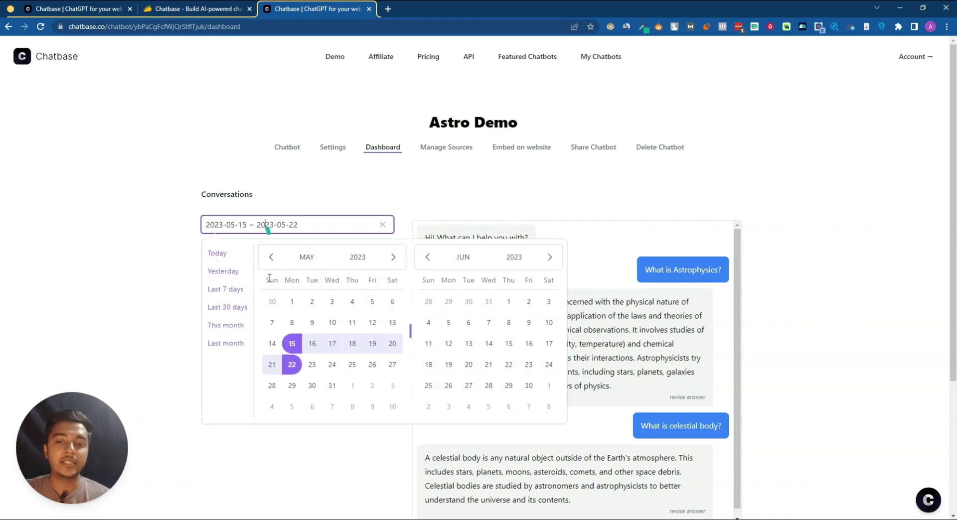
click(233, 309)
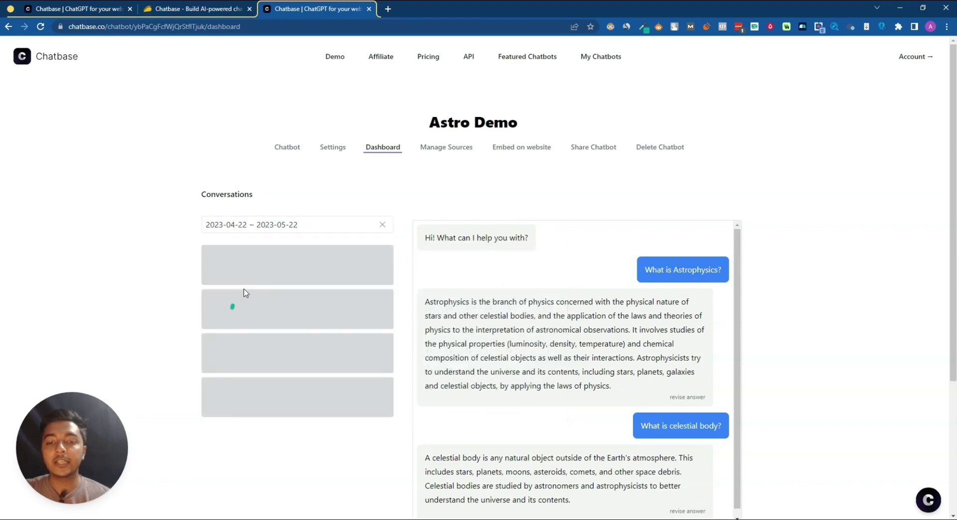
Browse the Text, Website and Q&A source tabs, ending on Files listing GDA L1.pdf
click(464, 156)
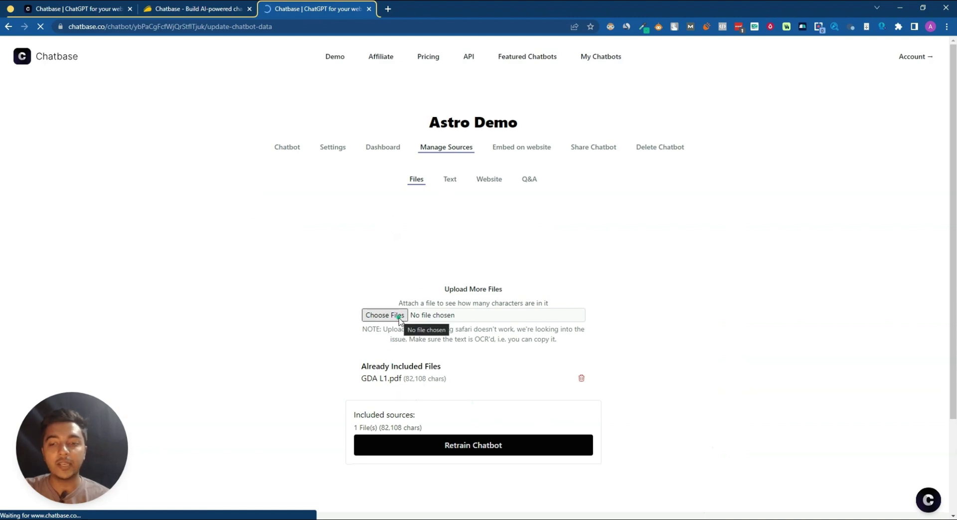
click(448, 183)
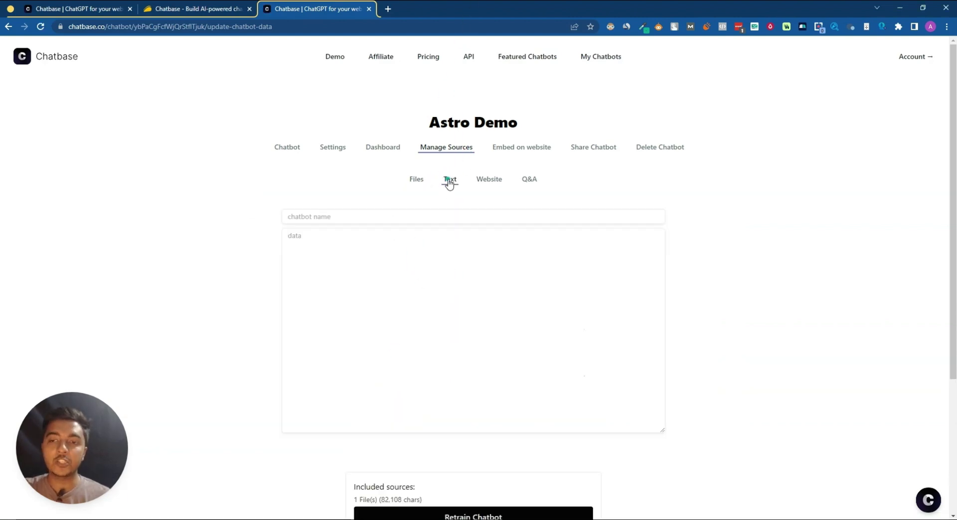
click(482, 185)
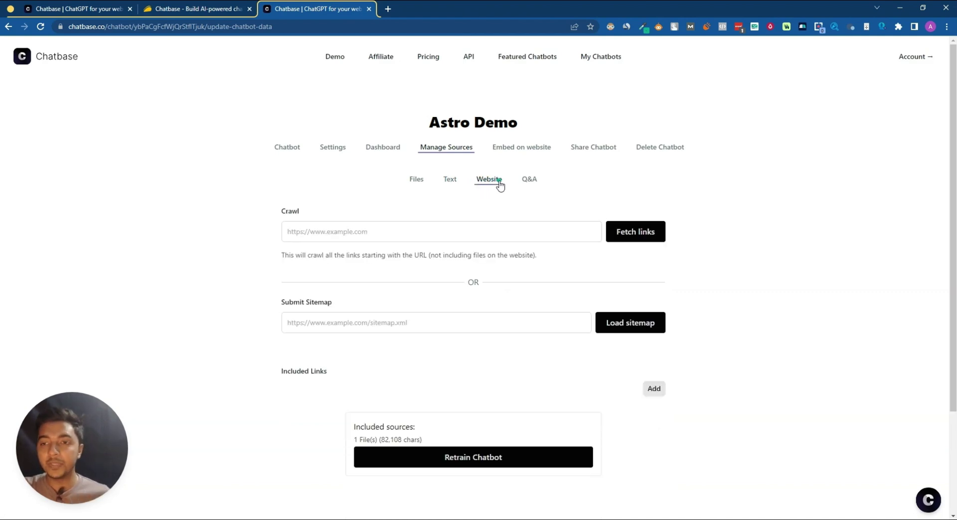
click(533, 184)
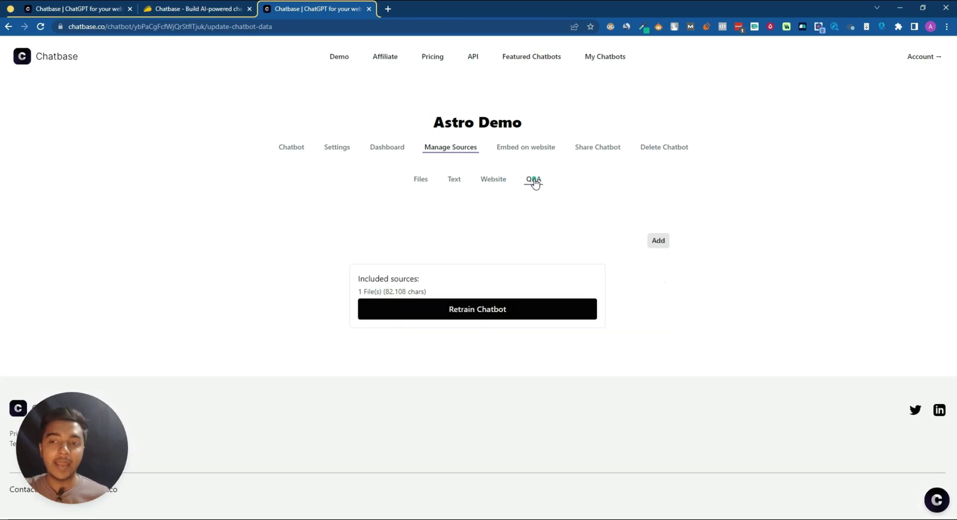
click(420, 180)
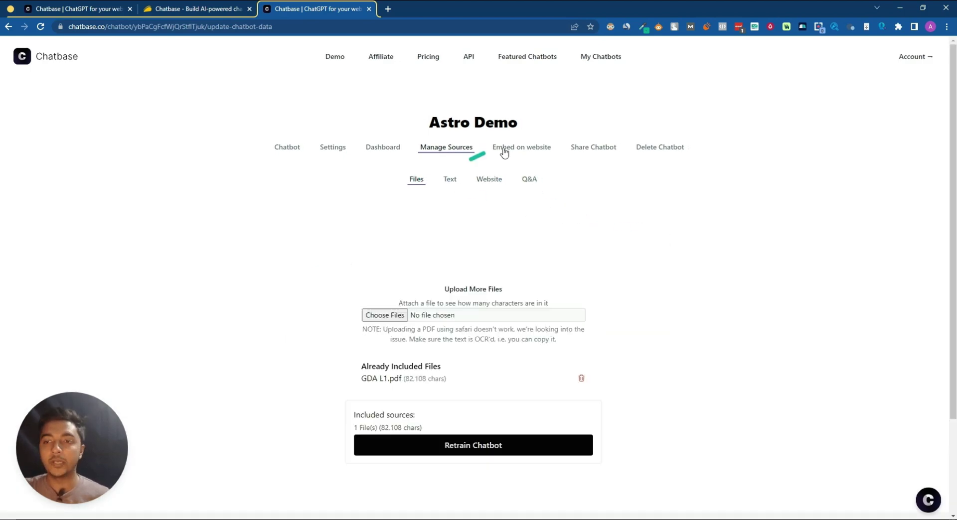
Copy the chat bubble script from the Embed on website dialog, then close it
click(506, 150)
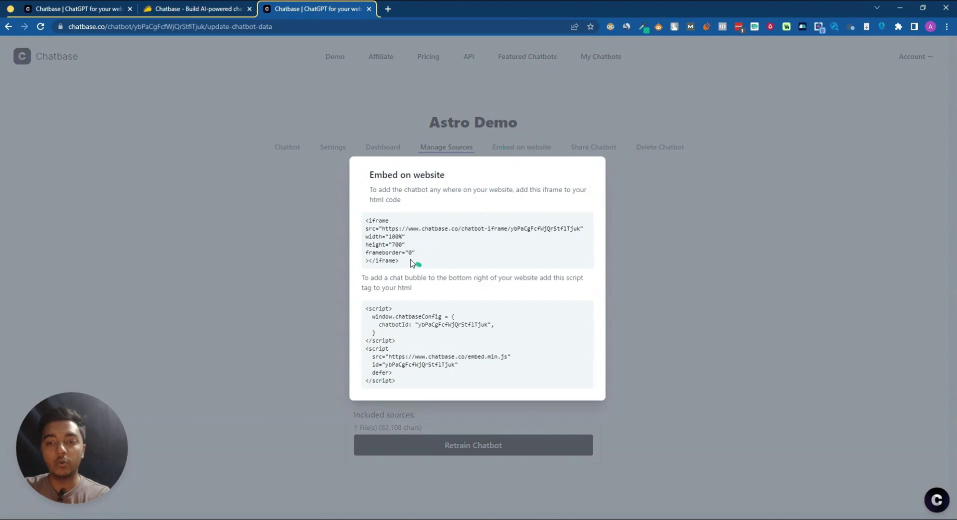
drag(408, 379, 371, 319)
triple_click(367, 311)
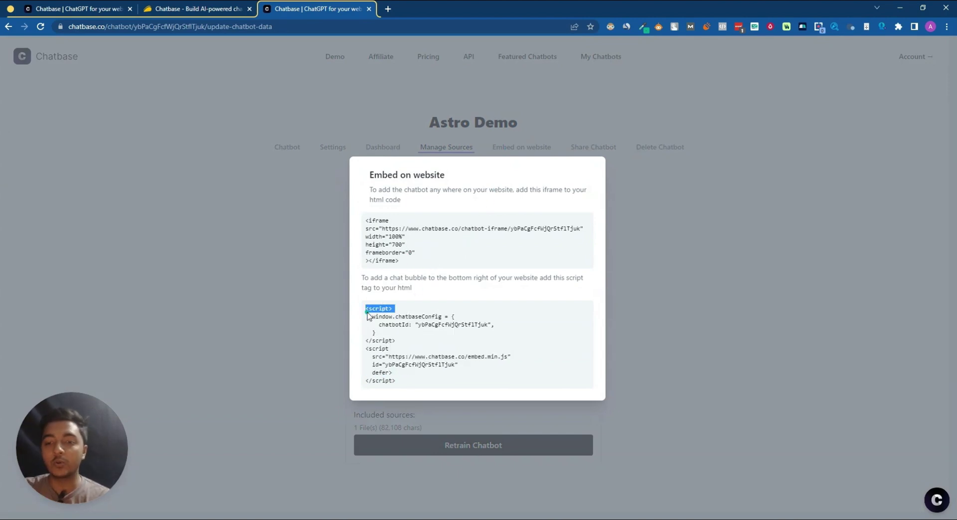
drag(397, 381, 363, 315)
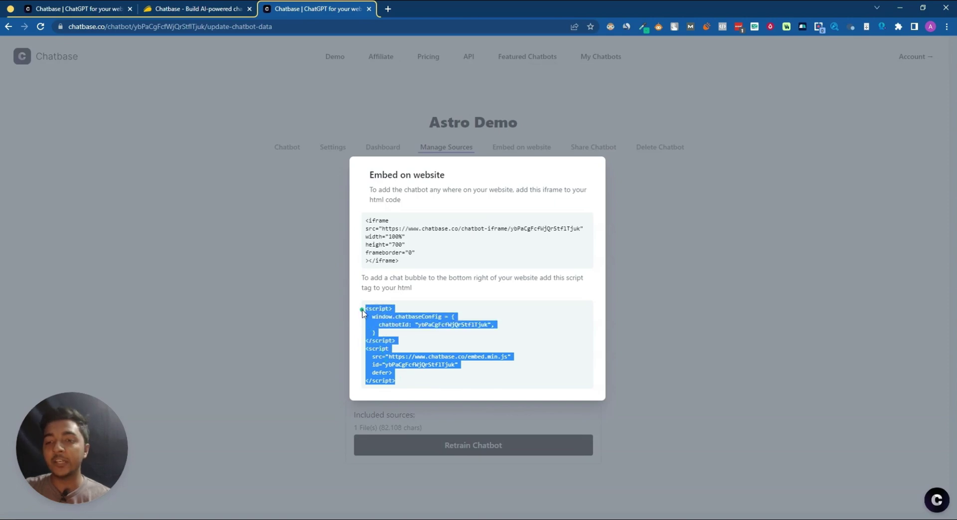
right_click(371, 313)
click(381, 317)
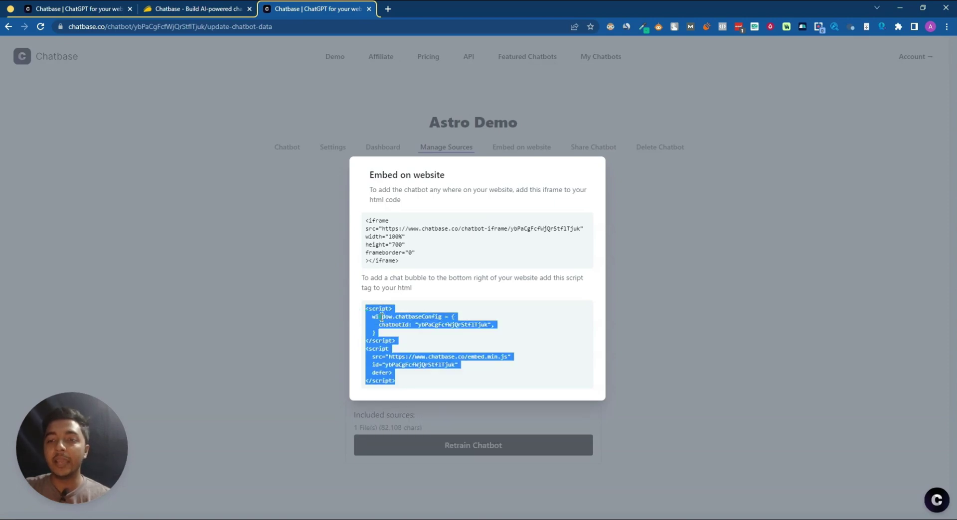
click(674, 321)
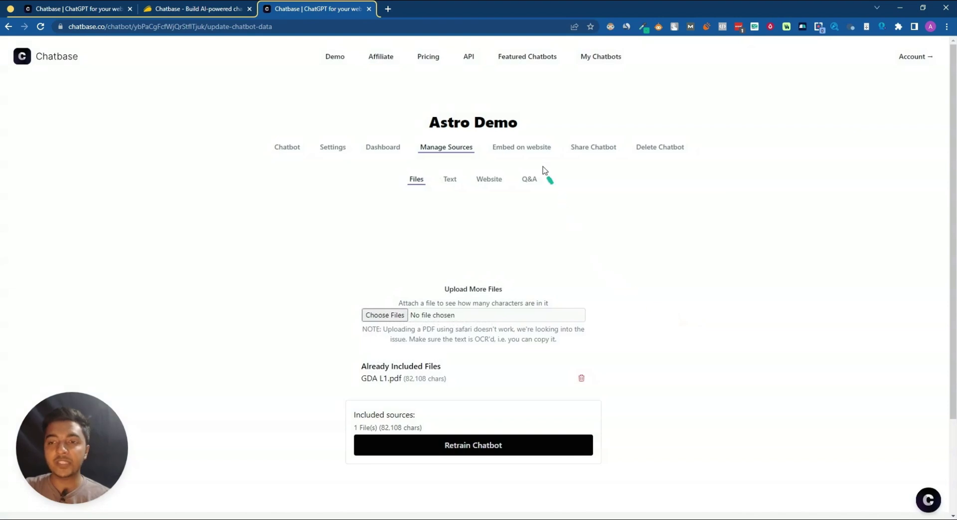
Make Astro Demo public with Require login switched on
click(602, 153)
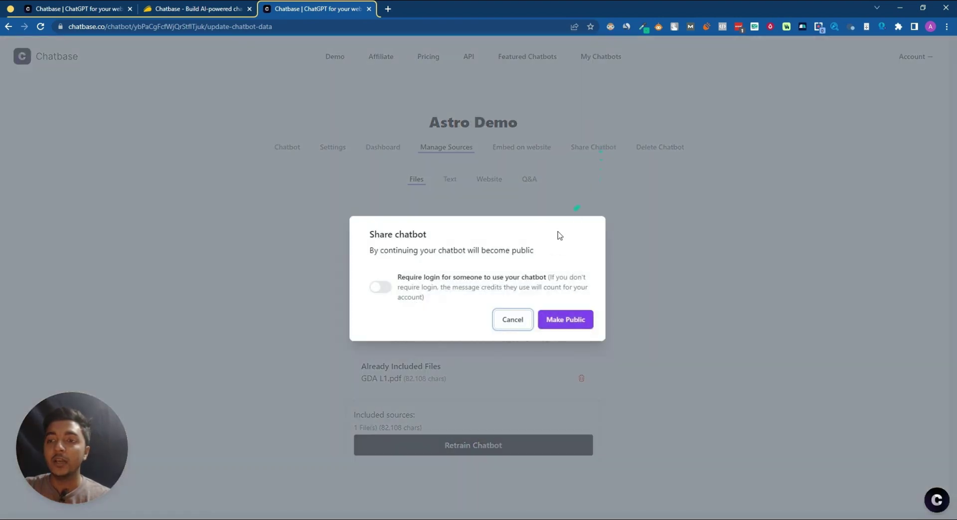
click(379, 287)
click(567, 319)
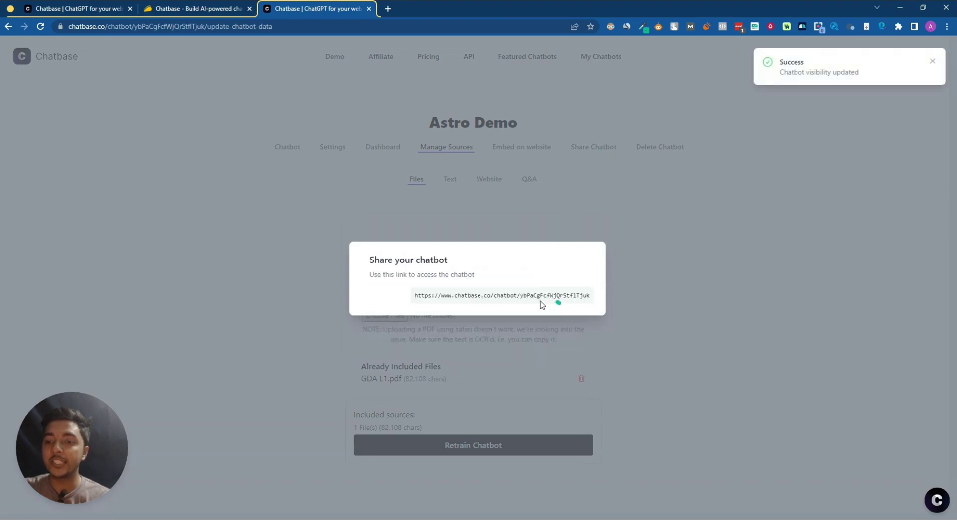
Copy the chatbot's share link and close the share dialog
triple_click(496, 298)
right_click(495, 300)
click(519, 307)
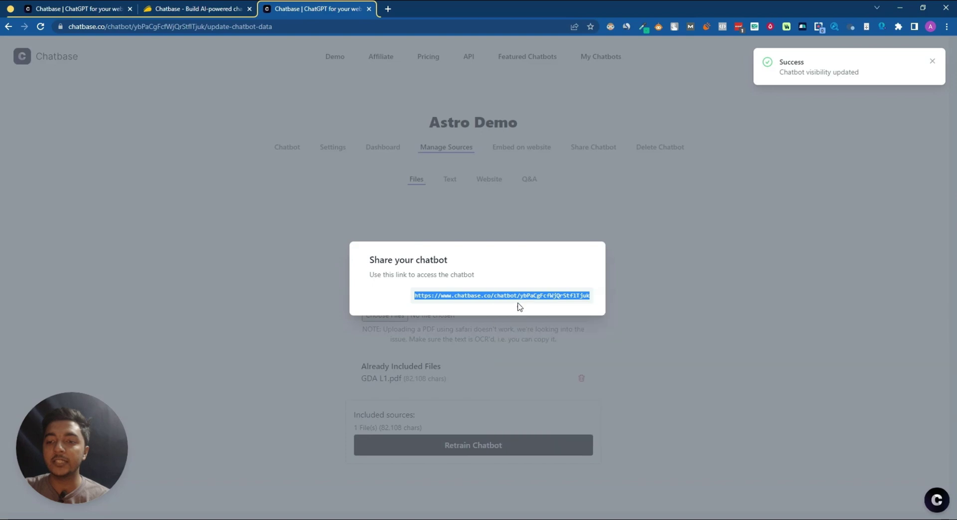
click(702, 244)
click(946, 26)
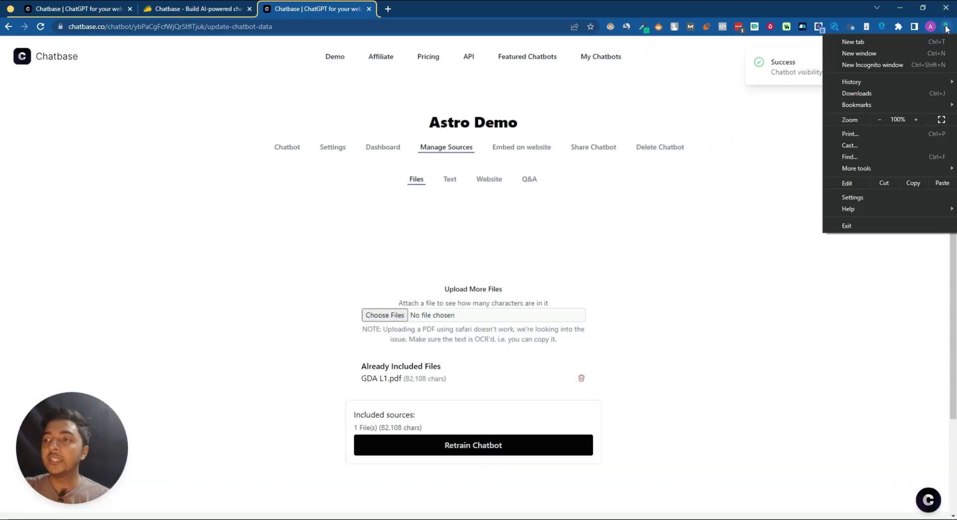
Load the copied share link in a new incognito window
click(902, 70)
key(ctrl+v)
key(Return)
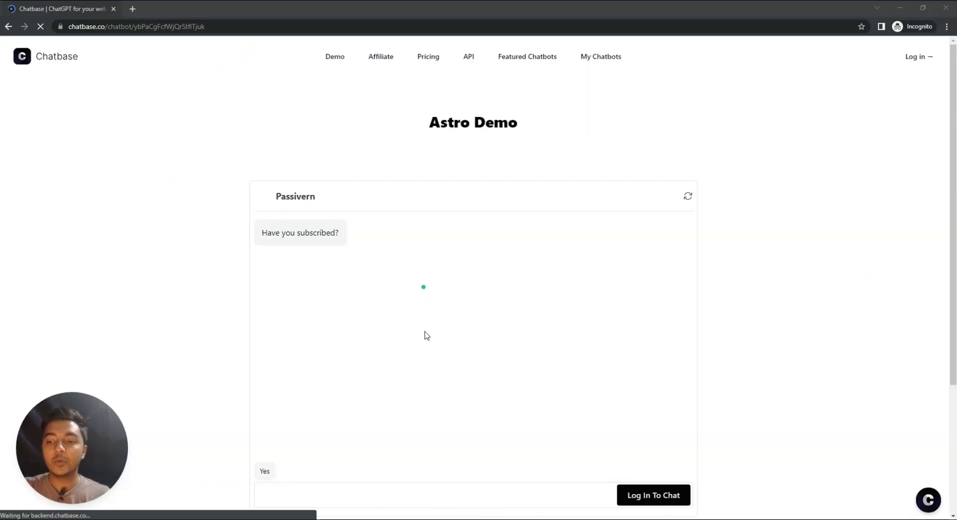
drag(257, 238, 355, 236)
click(356, 237)
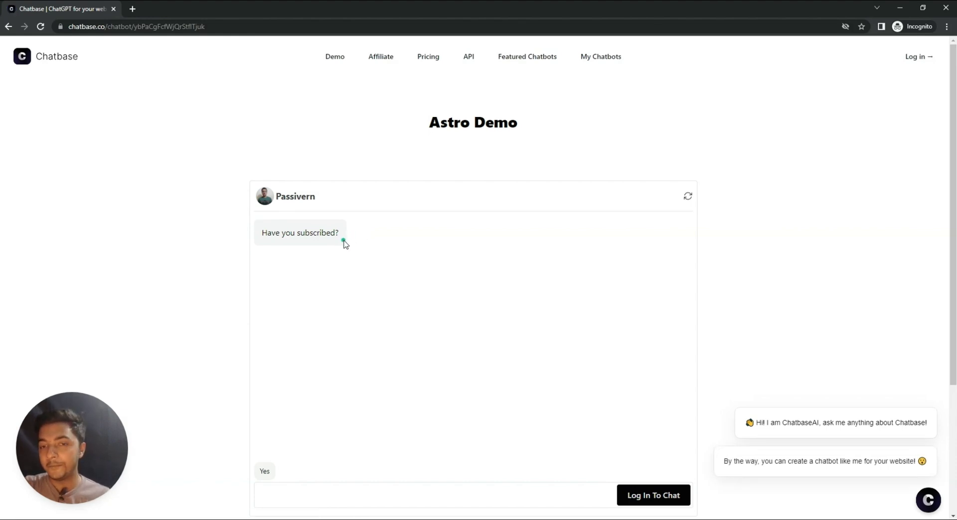
Reply Yes, try Log In To Chat, go back, and close the incognito window
click(266, 472)
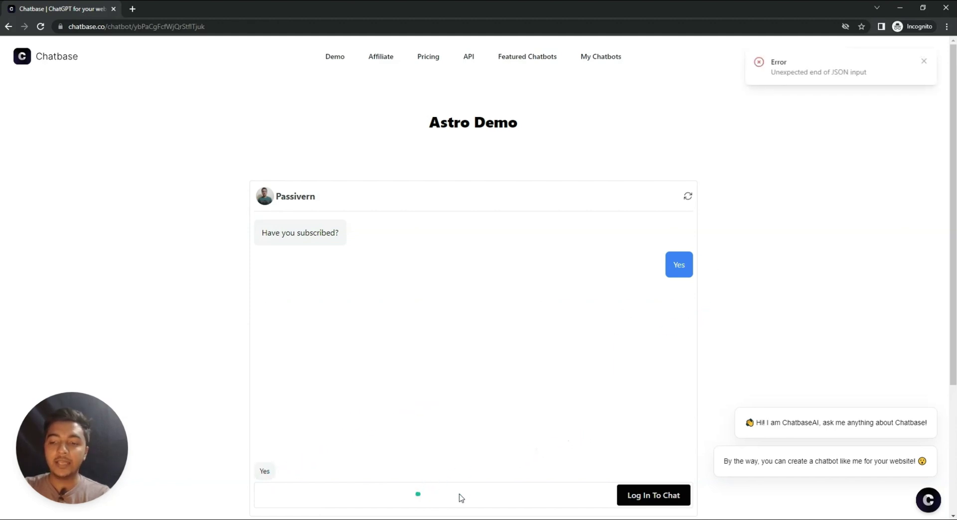
click(638, 498)
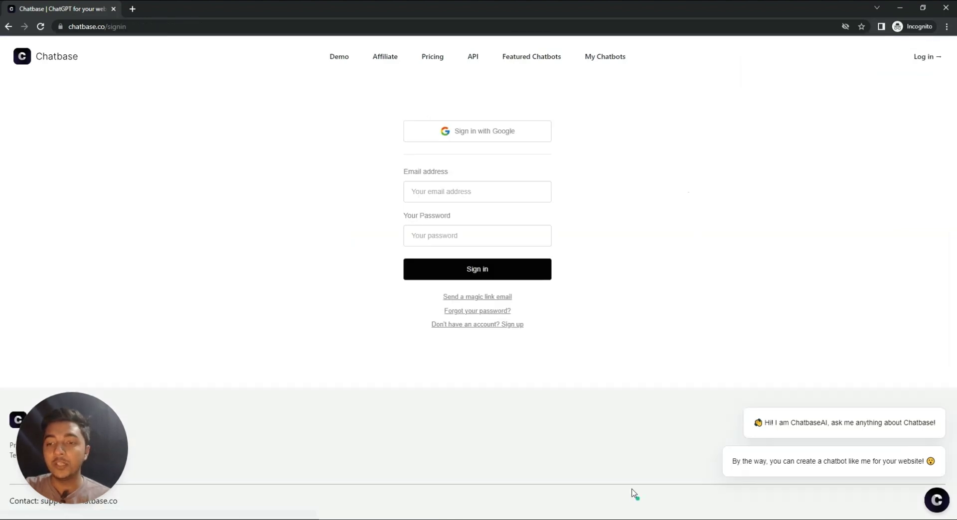
click(8, 27)
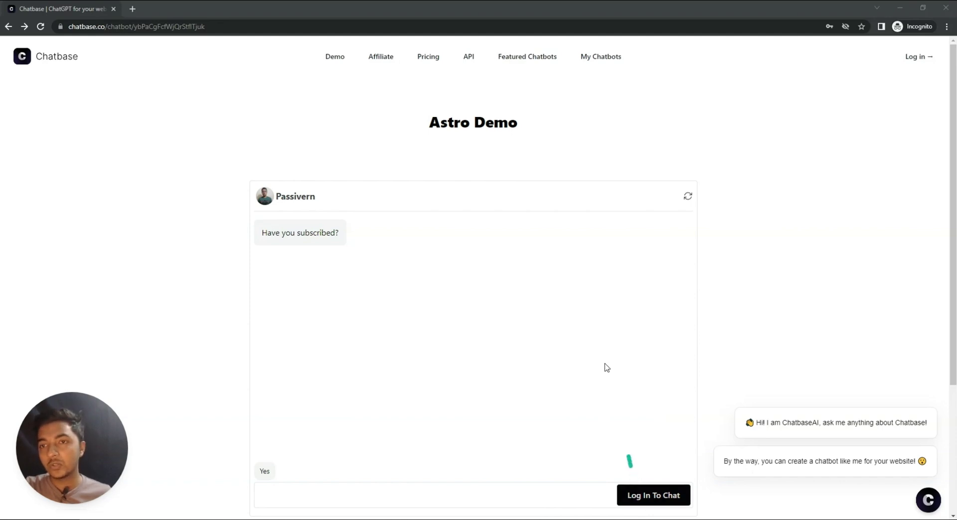
click(946, 8)
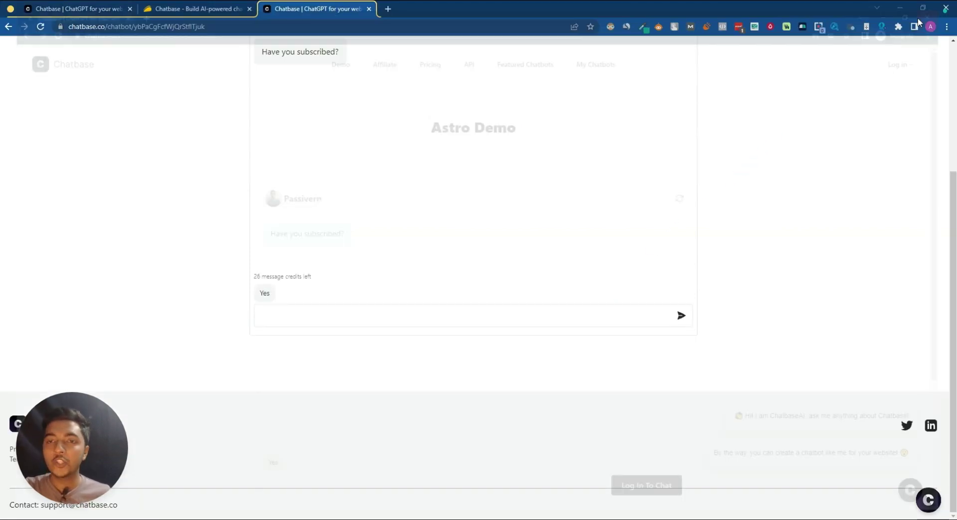
scroll(593, 263, up, 4)
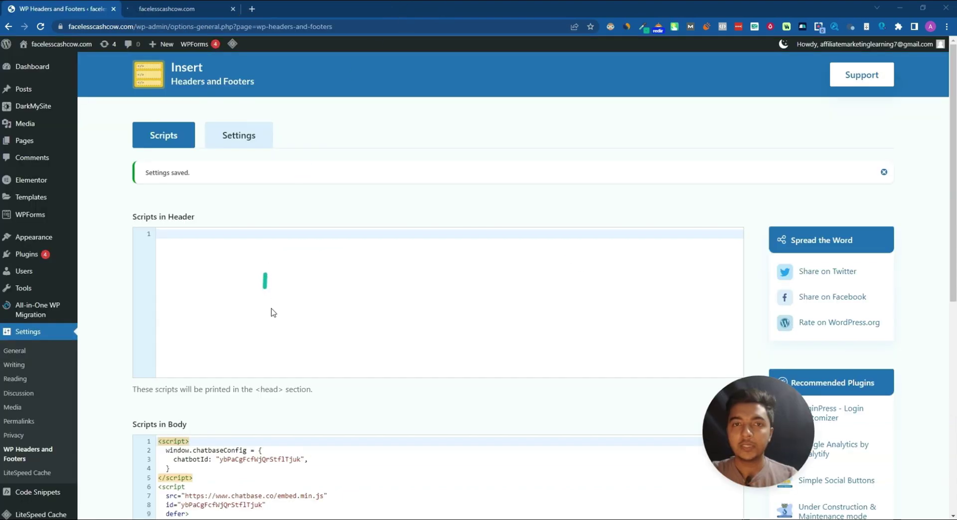
Select all the code in WordPress's Scripts in Body field
scroll(271, 312, down, 3)
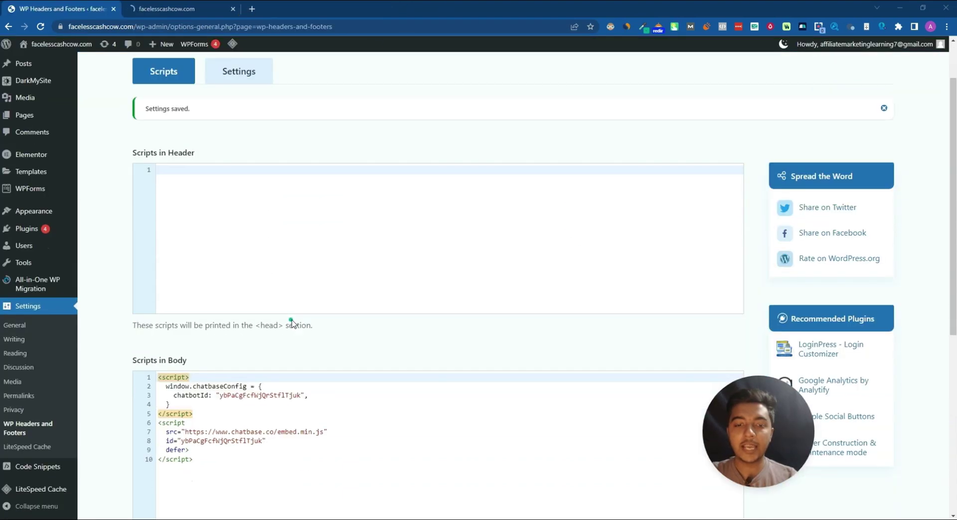
click(223, 371)
key(ctrl+a)
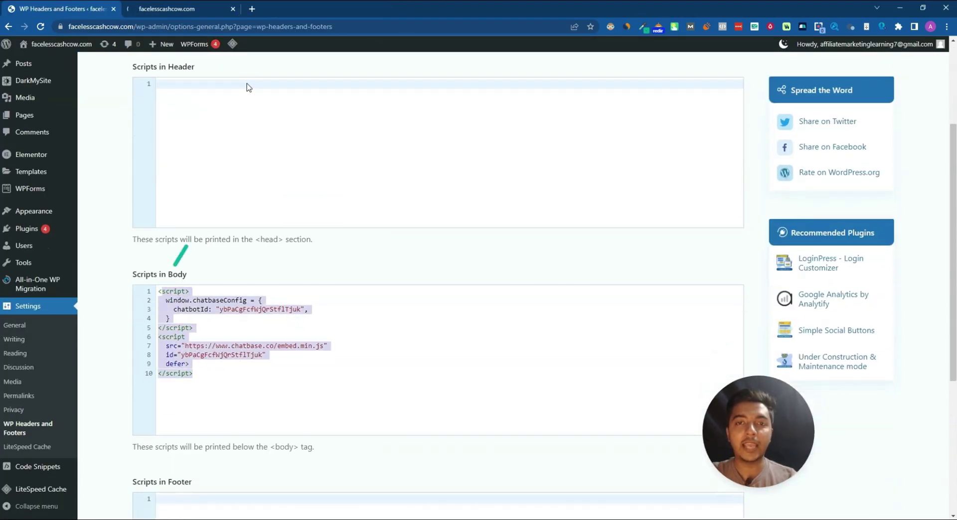
Copy the chat bubble script again from Chatbase's Embed on website dialog
mouse_move(292, 11)
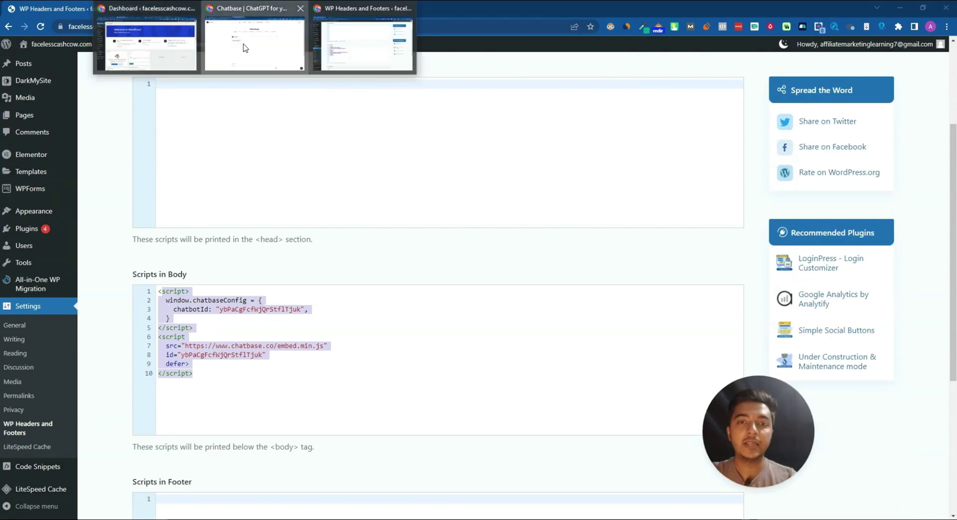
click(234, 28)
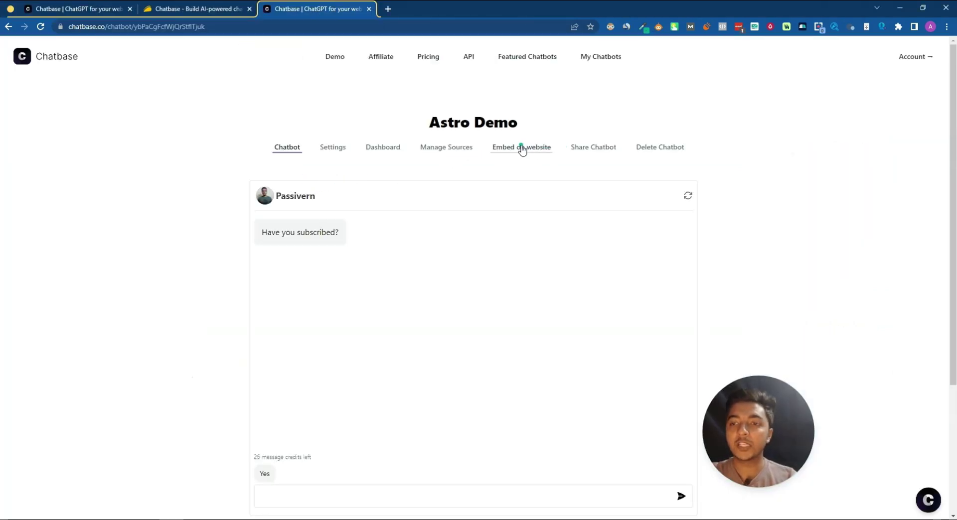
click(521, 149)
drag(426, 383, 367, 309)
right_click(389, 319)
click(398, 322)
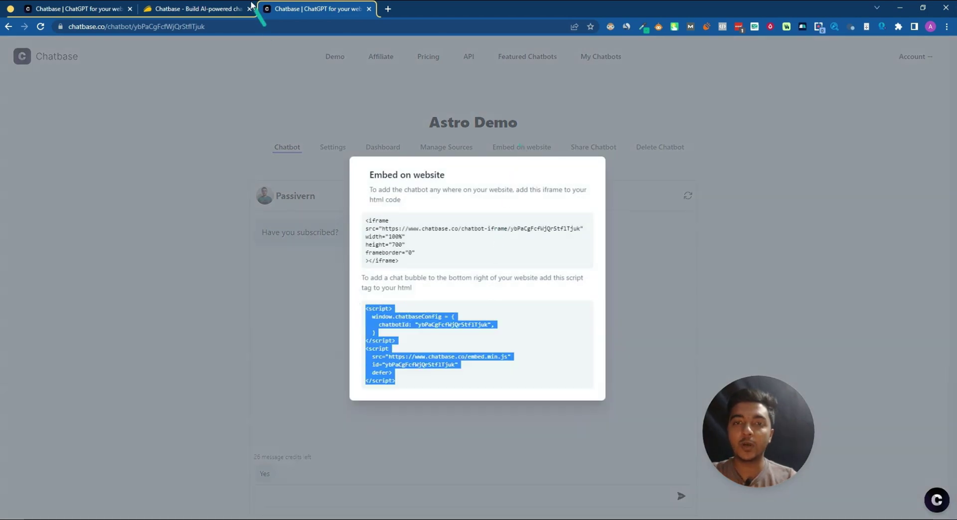
Confirm the ten-line chat bubble script in Scripts in Body, then view the homepage
mouse_move(321, 58)
click(355, 58)
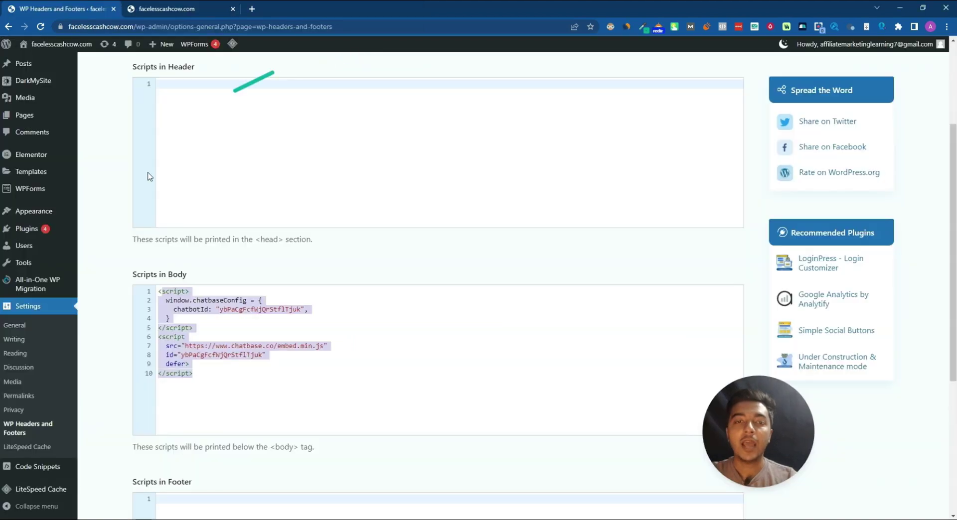
scroll(324, 304, up, 4)
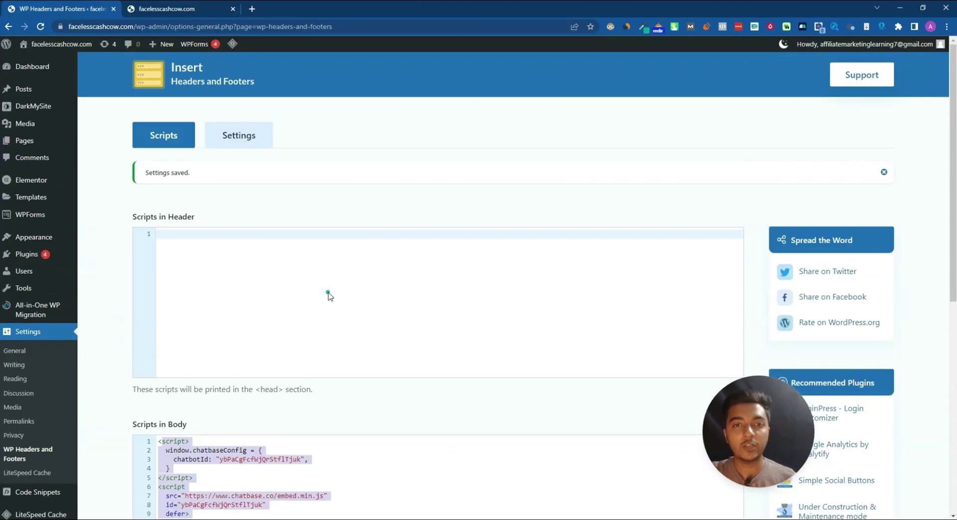
scroll(328, 295, down, 3)
click(267, 291)
drag(218, 383, 158, 291)
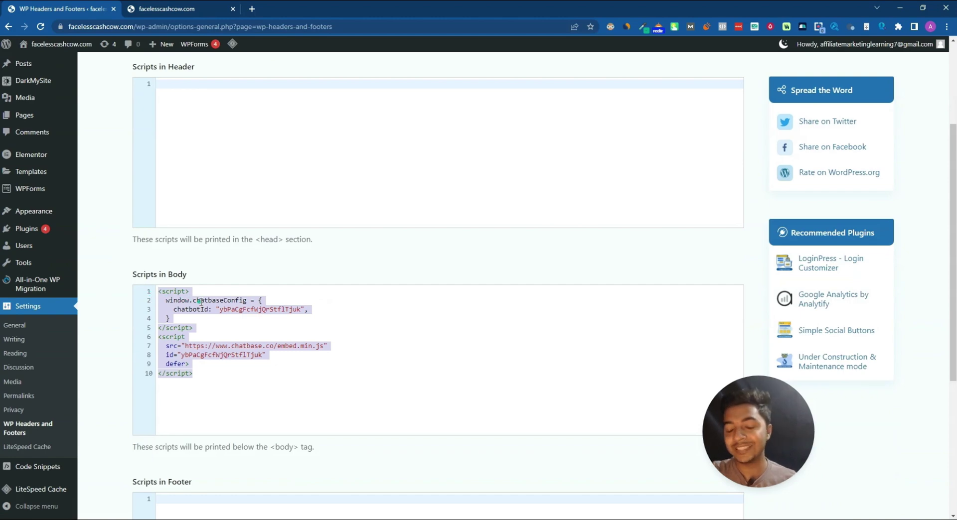
click(161, 9)
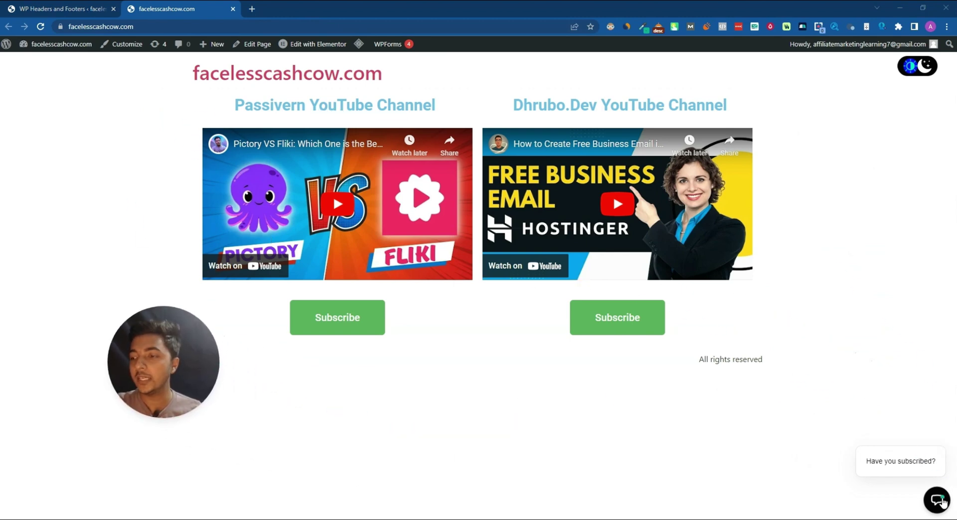
Open the site's chat bubble and ask 'What is astrophysics?'
click(937, 499)
click(784, 450)
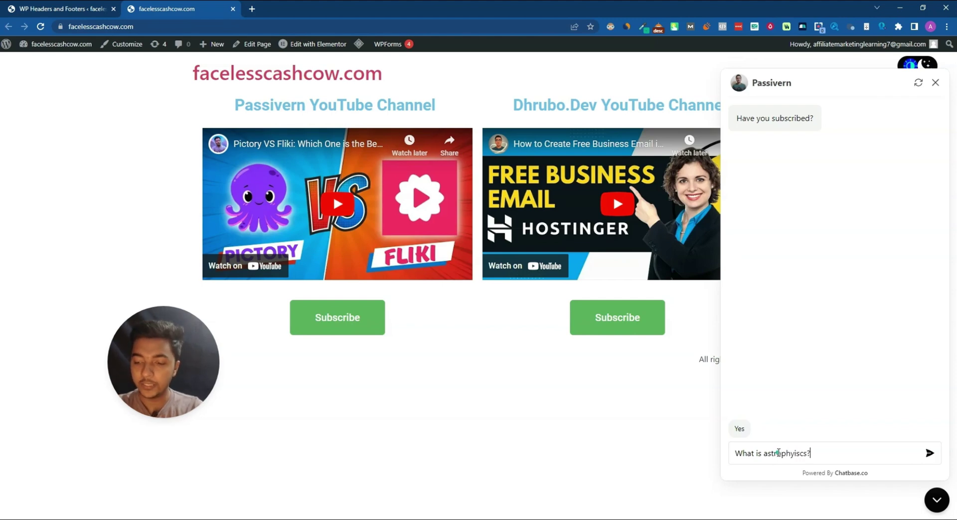
key(Return)
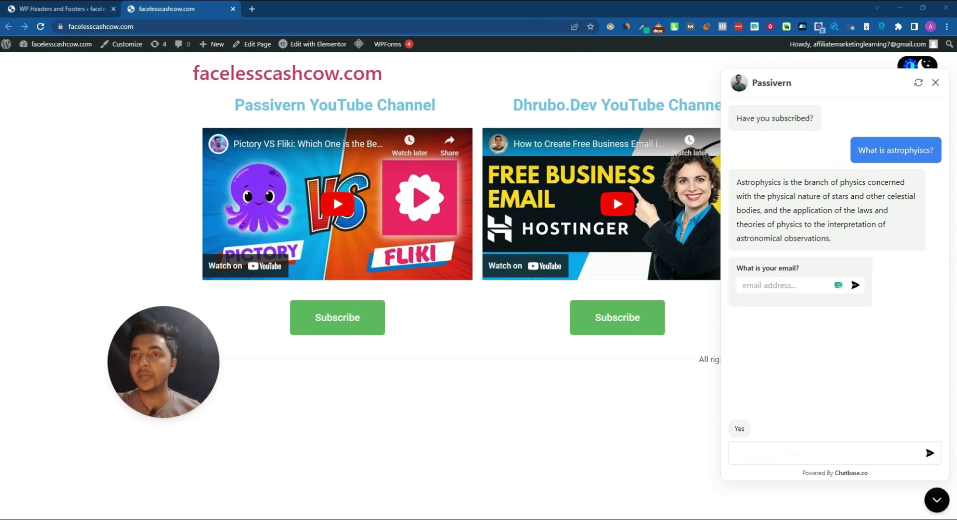
Submit an e-mail address in the chat form, then ask for an astrophysics learning plan
key(ctrl+v)
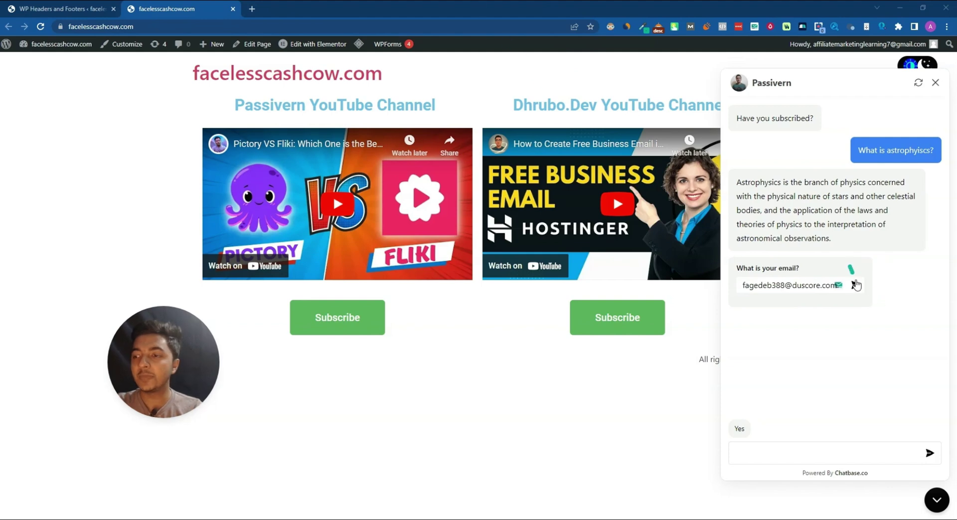
click(856, 285)
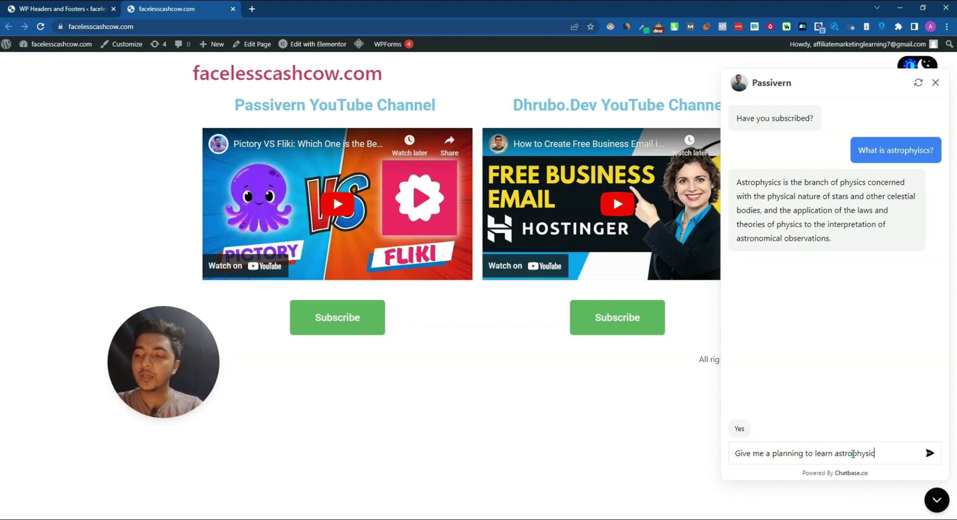
key(Return)
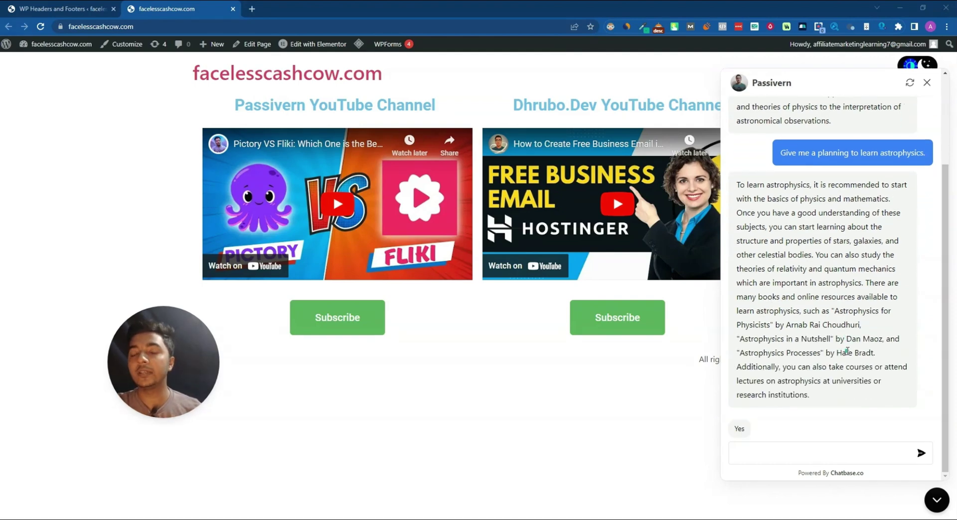
key(alt+Tab)
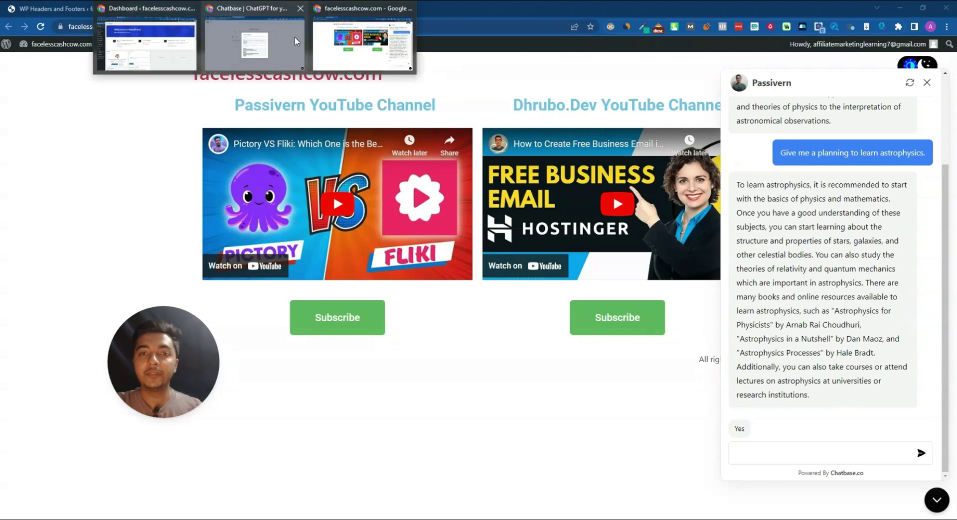
click(253, 53)
Close the embed code dialog and switch to the AppSumo Chatbase deal page
click(328, 83)
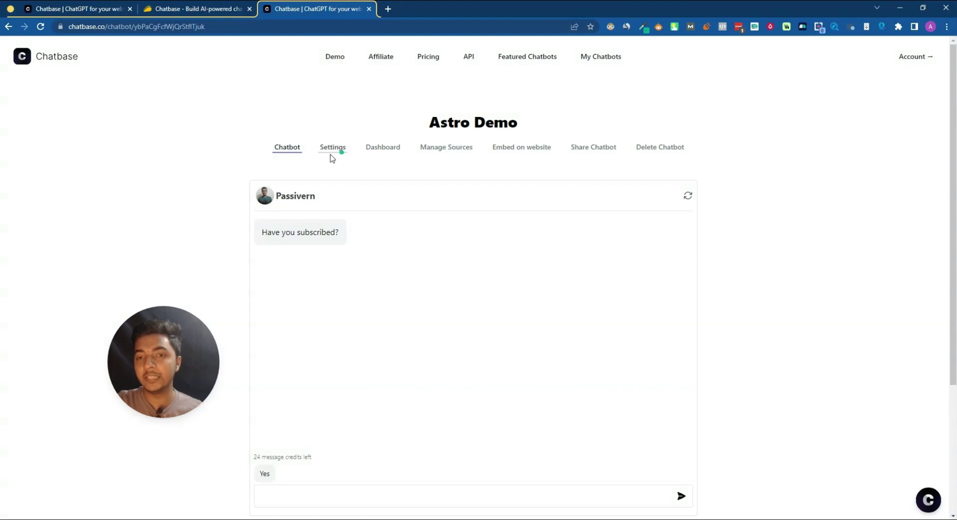
click(180, 13)
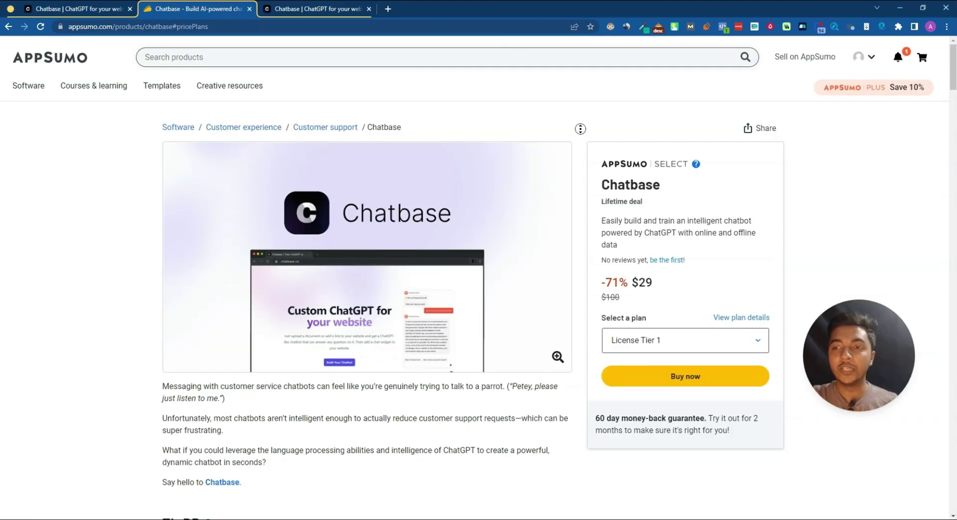
scroll(367, 310, down, 2)
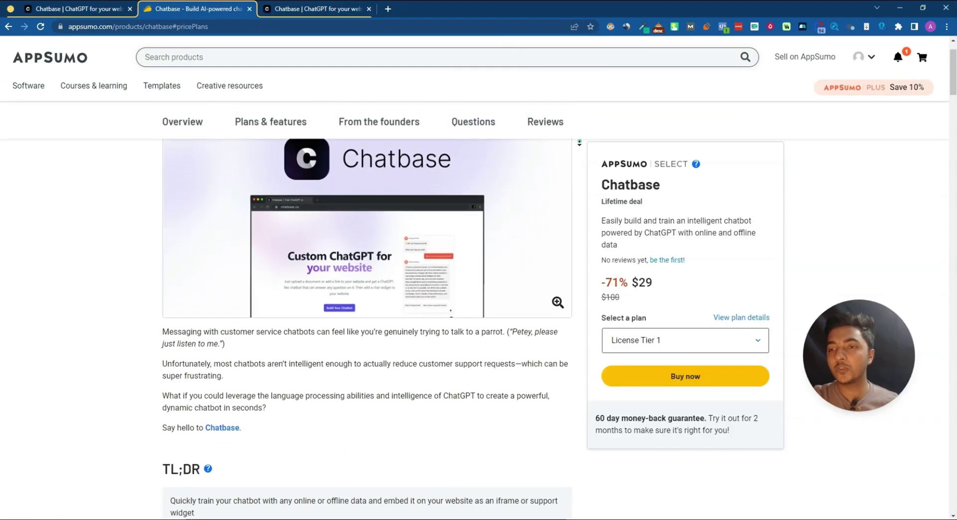
scroll(579, 143, down, 2)
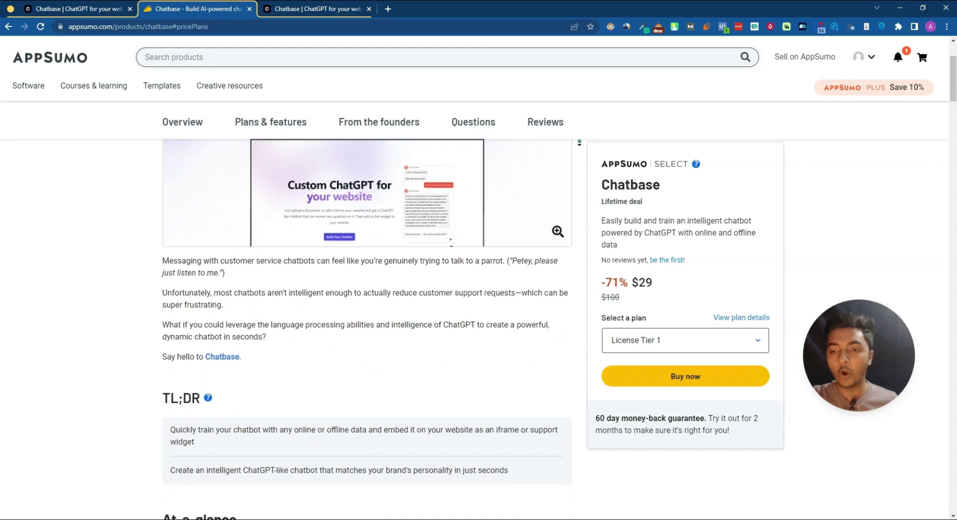
scroll(580, 142, down, 3)
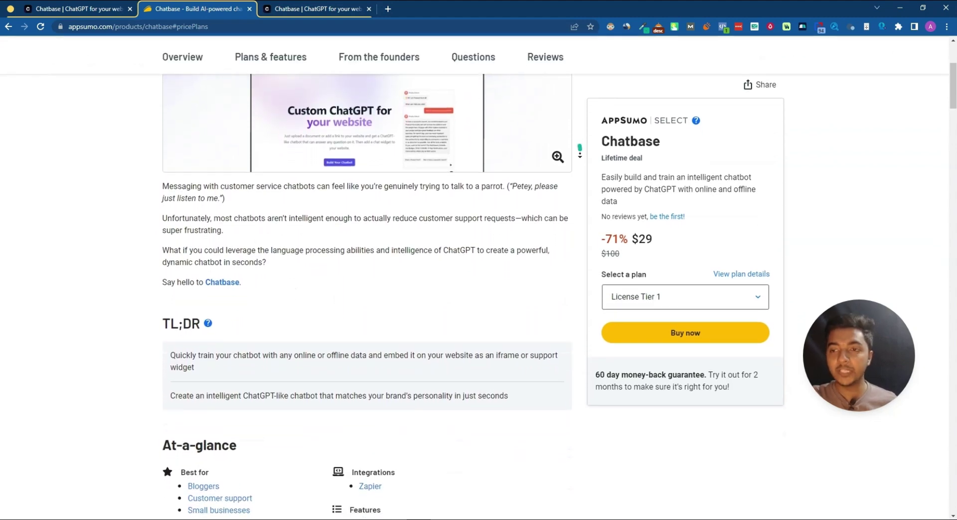
scroll(580, 155, down, 5)
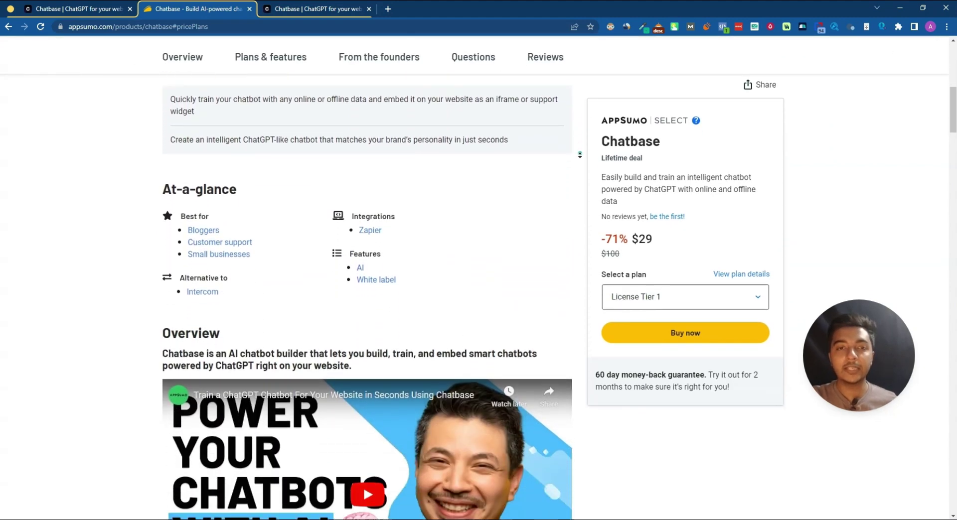
scroll(579, 155, down, 5)
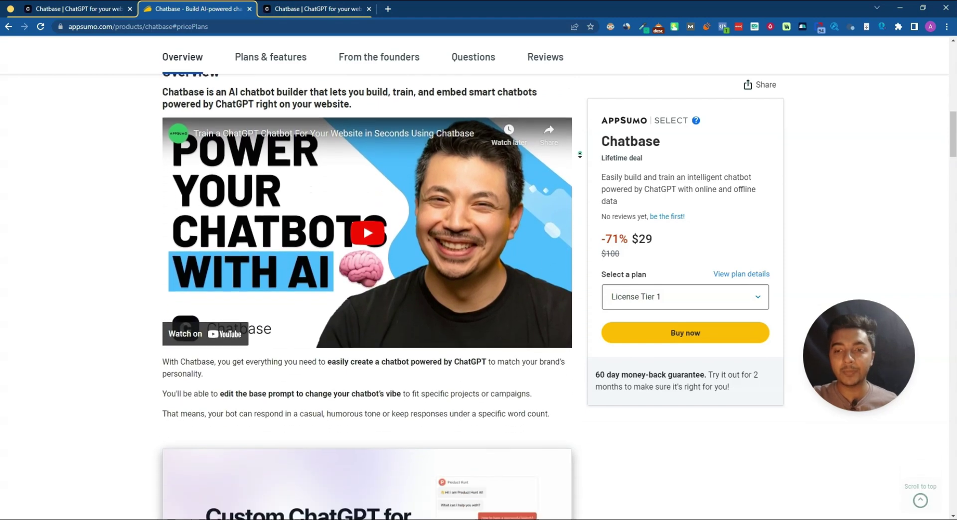
scroll(580, 154, down, 5)
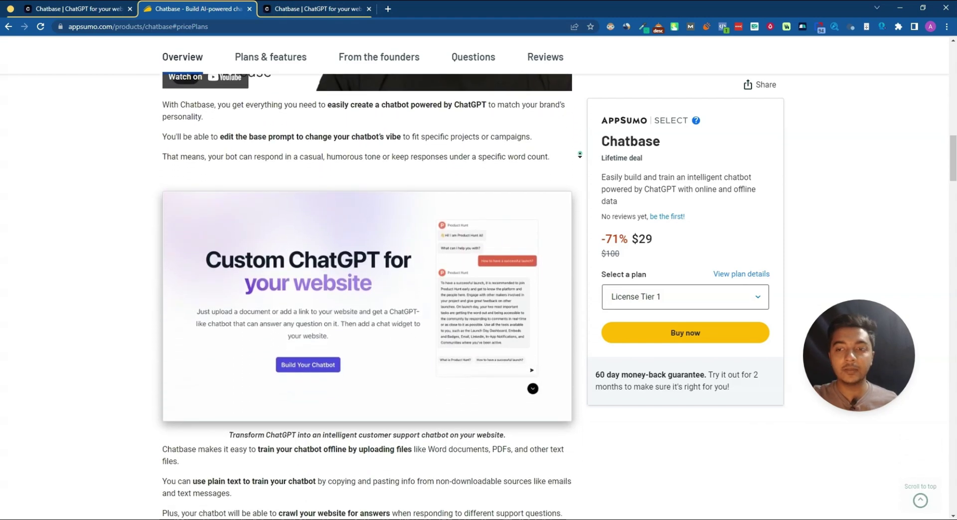
scroll(580, 154, down, 5)
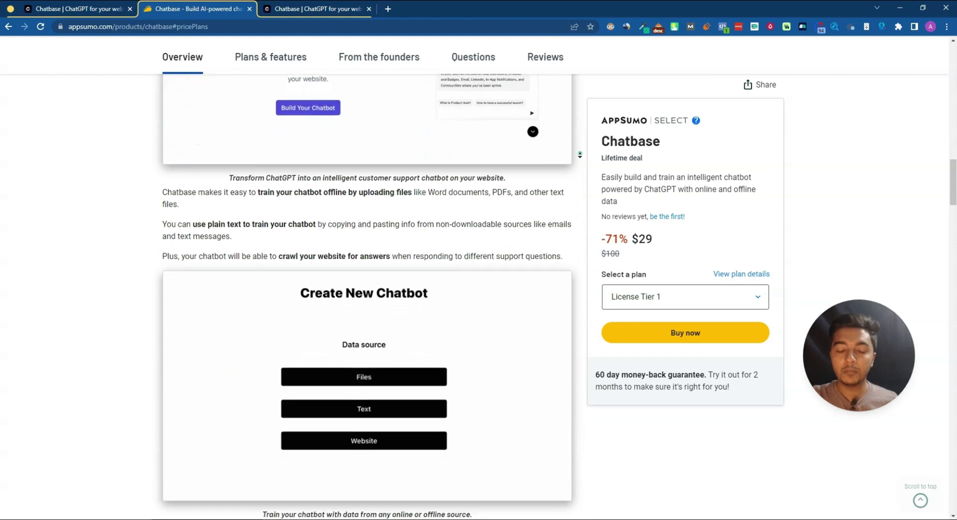
scroll(580, 154, down, 5)
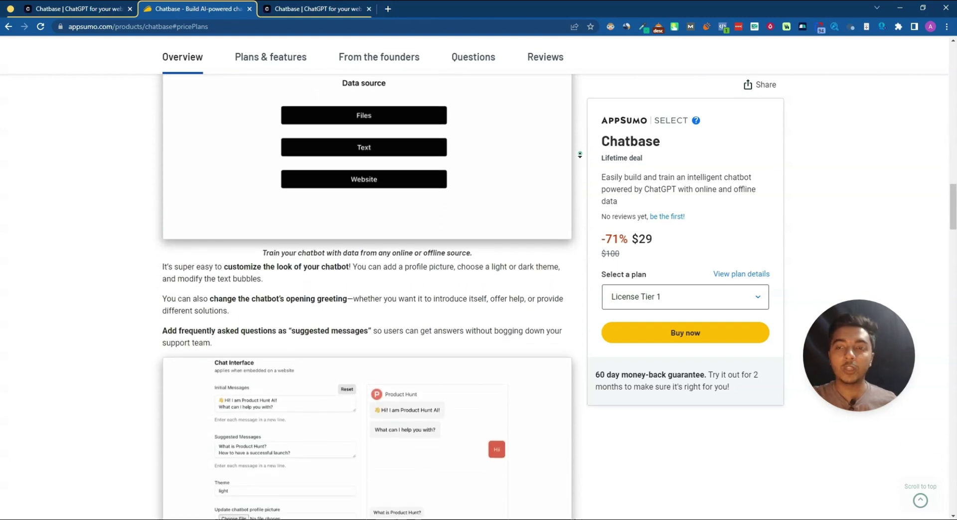
scroll(580, 154, down, 5)
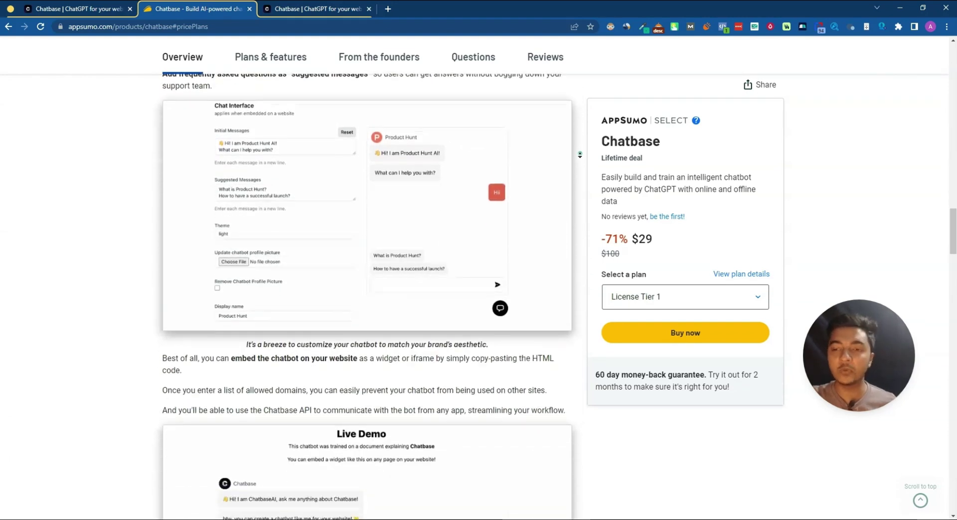
scroll(580, 155, down, 5)
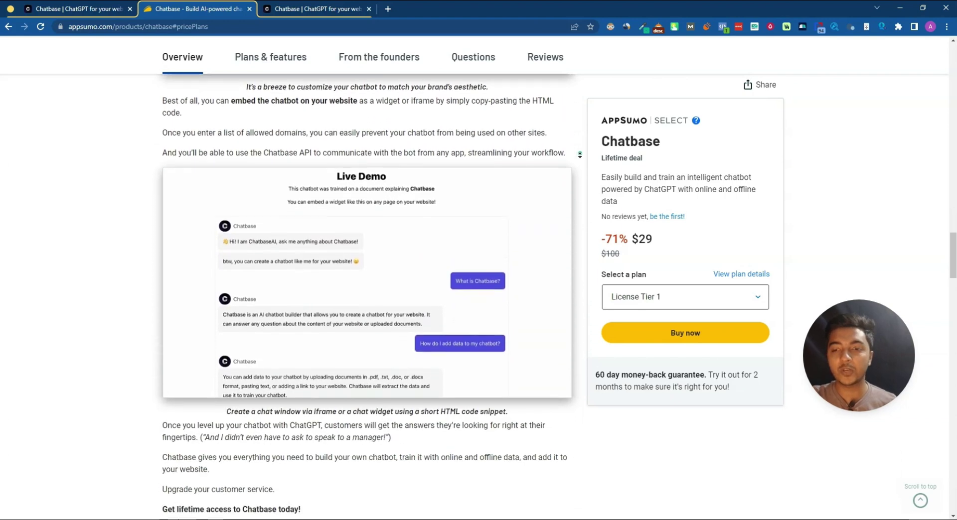
scroll(579, 155, down, 5)
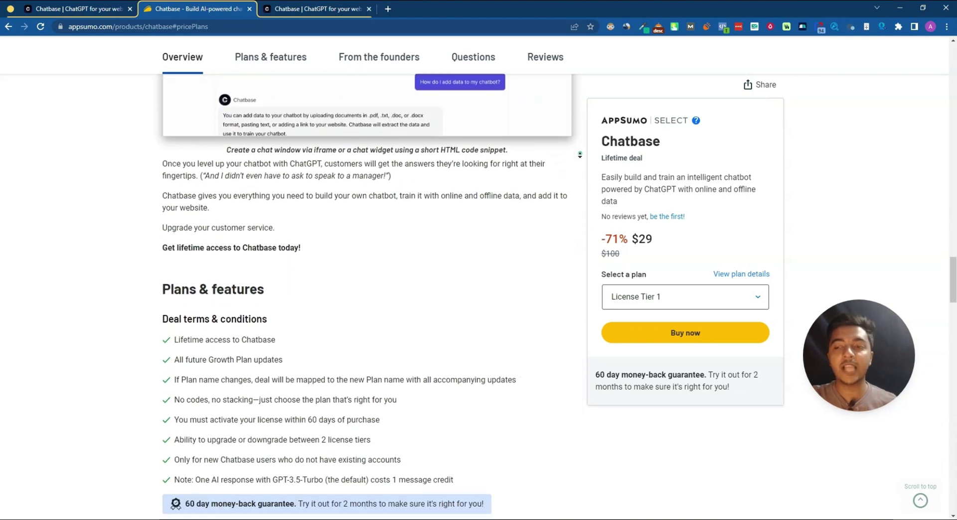
scroll(580, 155, down, 5)
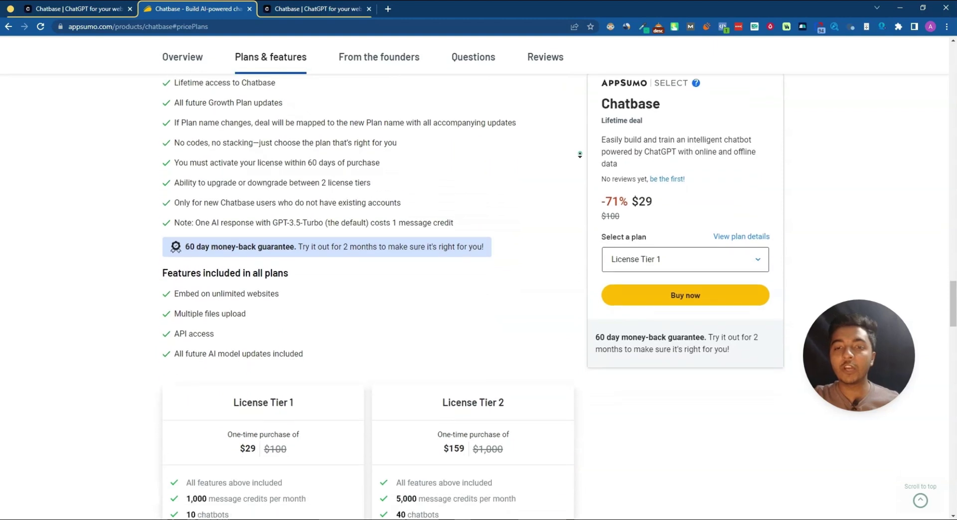
scroll(580, 155, down, 3)
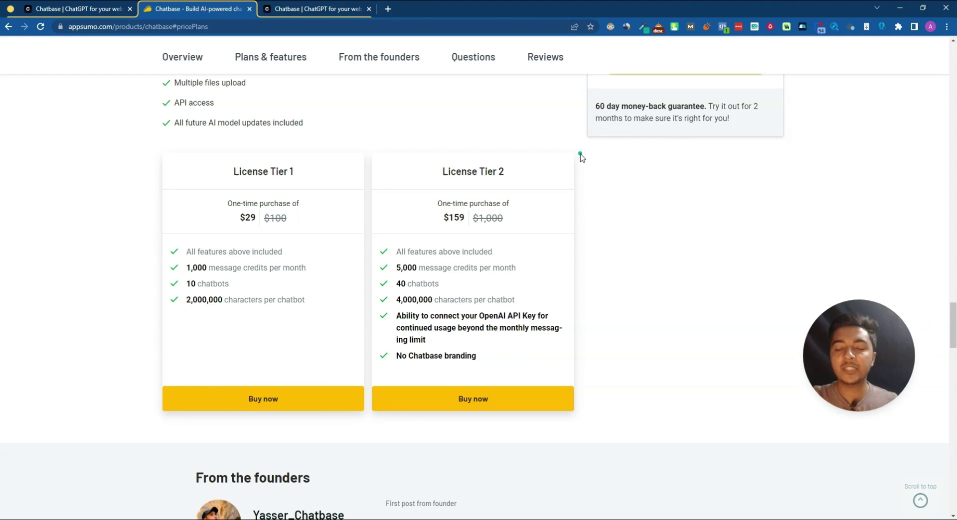
scroll(580, 155, up, 15)
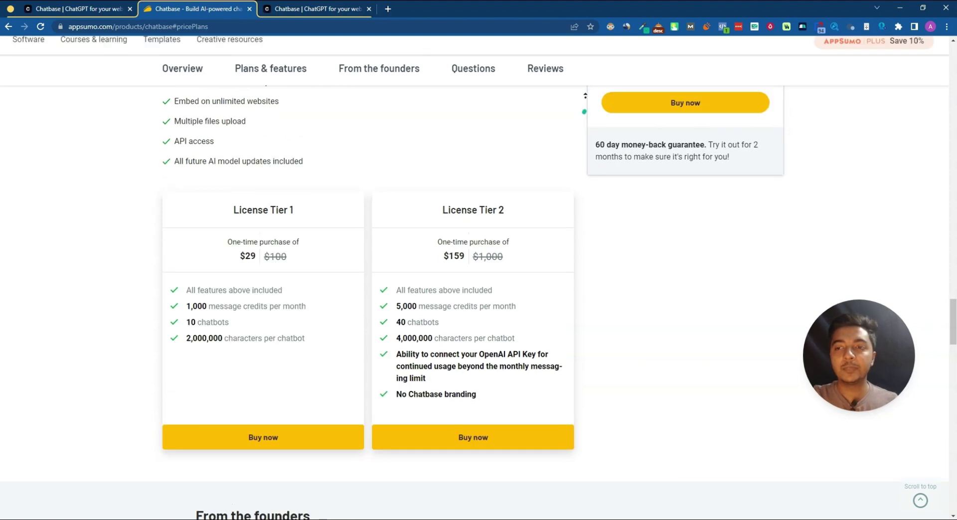
scroll(590, 52, up, 5)
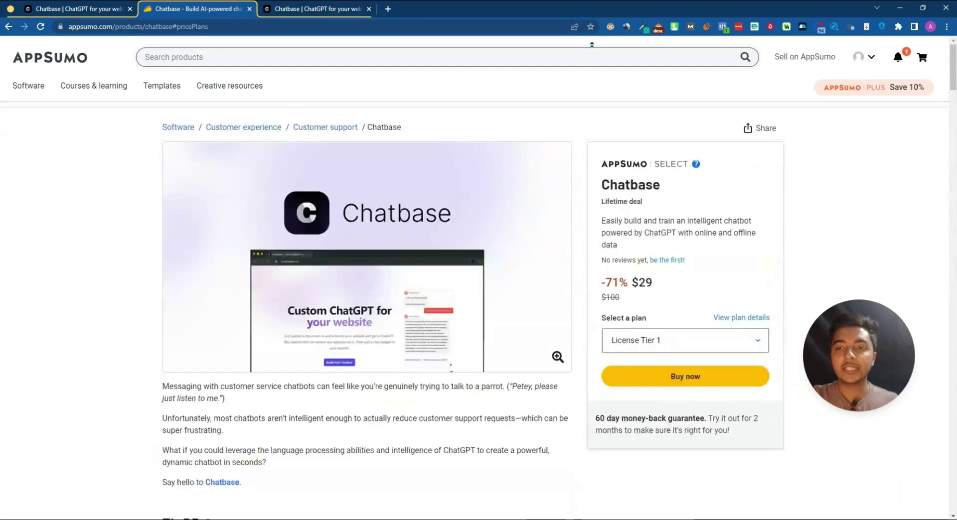